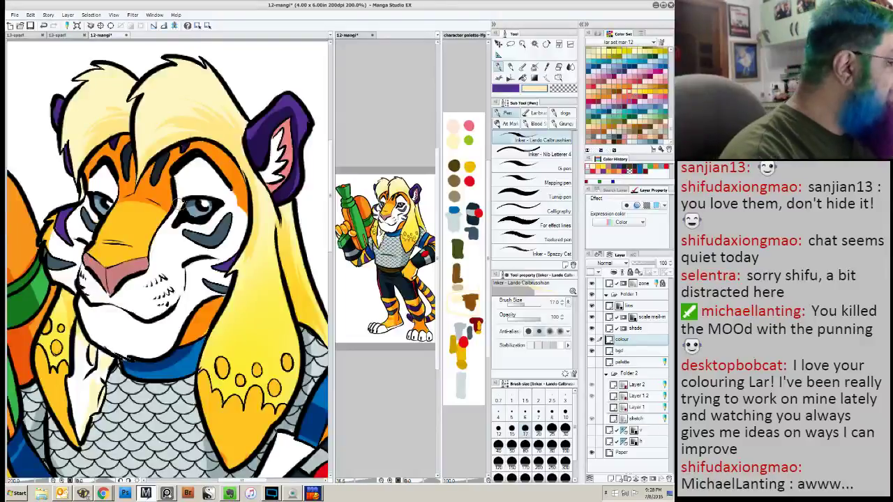
Touch up the fur around the tiger's eyes on the shade layer with sampled orange and cream colours, then reselect the colour layer.
left_click_drag(178, 206, 180, 197)
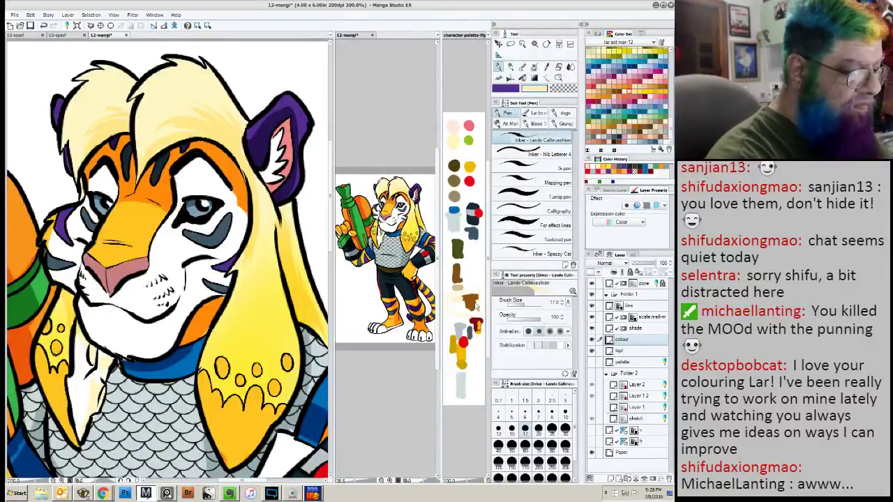
left_click(612, 330)
mouse_move(180, 203)
left_mouse_down()
mouse_move(233, 201)
mouse_move(196, 161)
mouse_move(208, 180)
mouse_move(198, 188)
mouse_move(173, 179)
left_mouse_up()
mouse_move(117, 191)
left_mouse_down()
mouse_move(94, 180)
mouse_move(107, 178)
mouse_move(111, 197)
left_mouse_up()
left_click(126, 195, "alt")
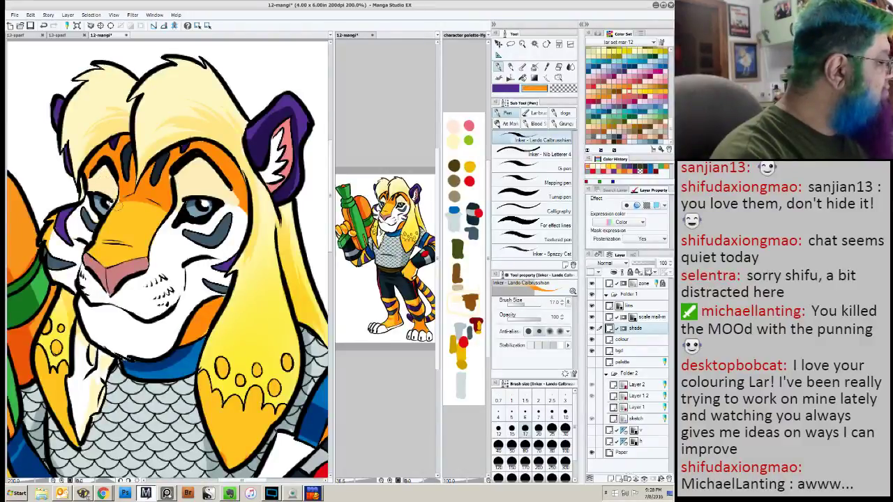
left_click(196, 186, "alt")
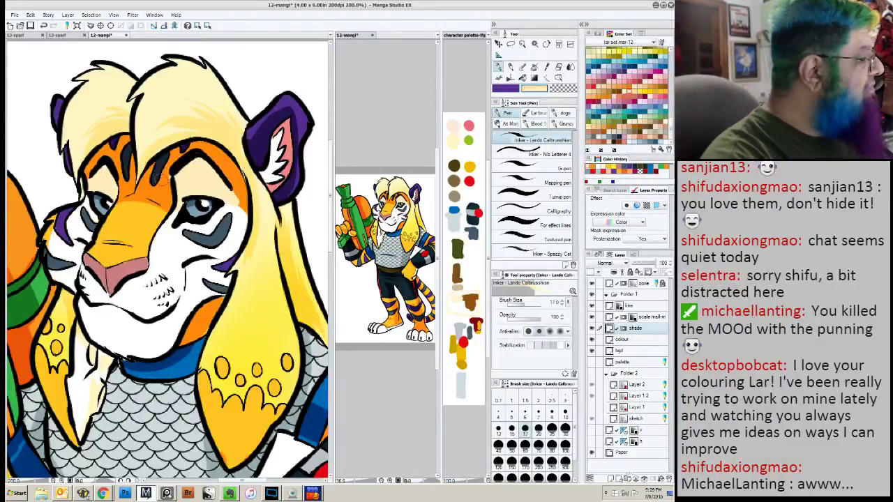
left_click(162, 182, "alt")
left_click_drag(168, 174, 166, 198)
left_click(199, 181, "alt")
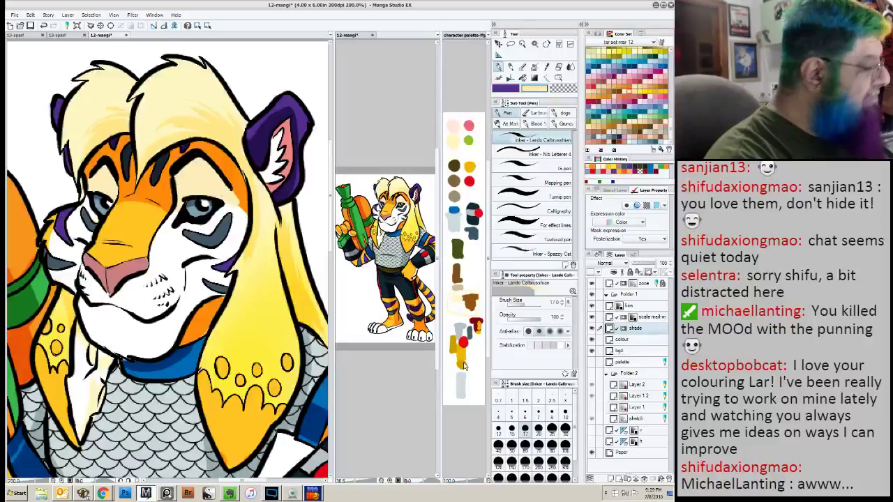
left_click(622, 340)
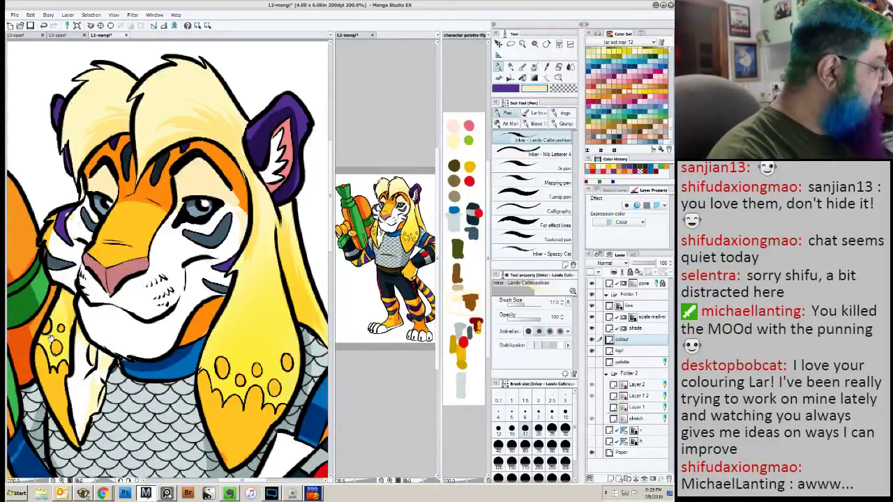
Save the tiger drawing and close its second view.
left_click_drag(49, 348, 70, 213)
key("ctrl+minus")
key("ctrl+minus")
key("ctrl+minus")
key("ctrl+minus")
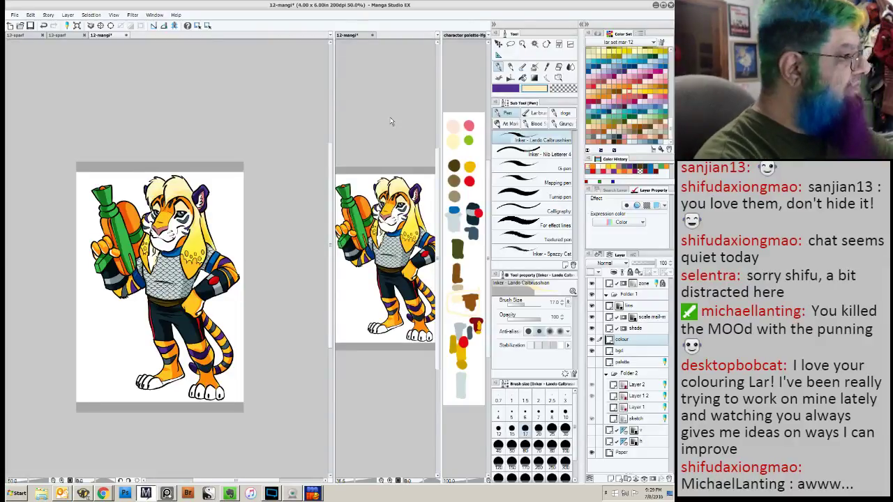
left_click(372, 35)
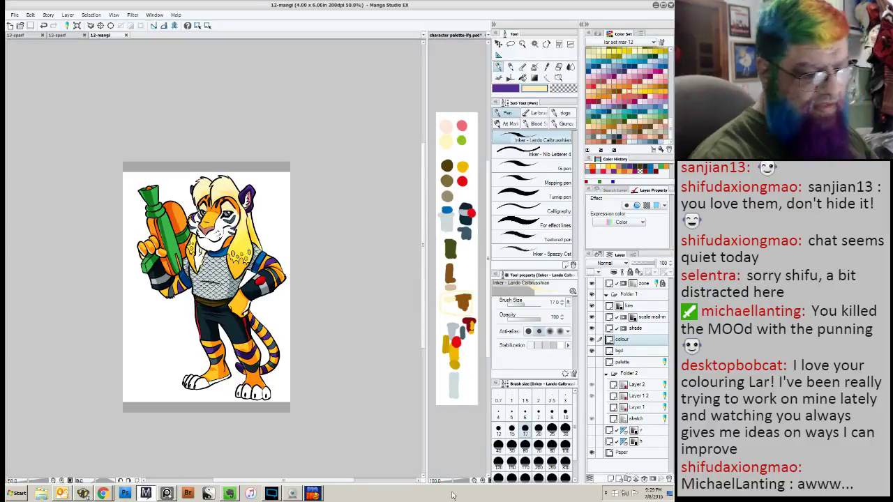
Dock one 13-sparf view beside the main canvas and group the character palette with the main canvas documents.
left_click(26, 36)
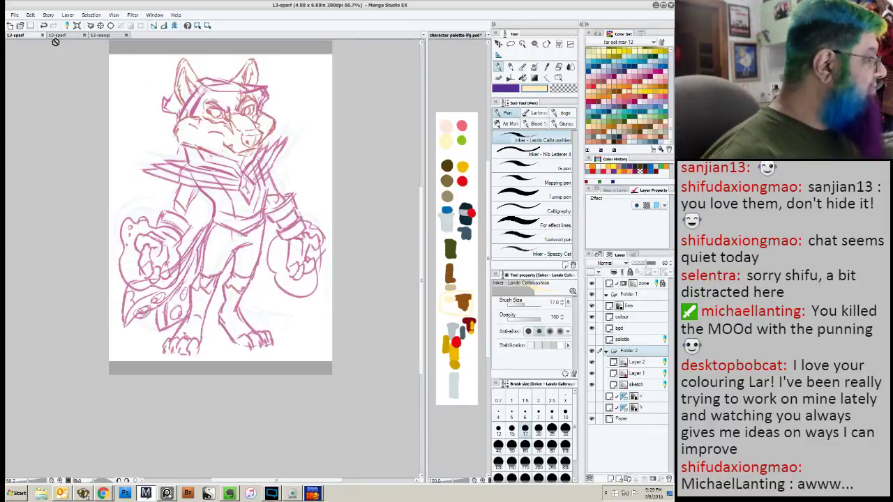
left_click(59, 37)
left_click_drag(56, 40, 432, 180)
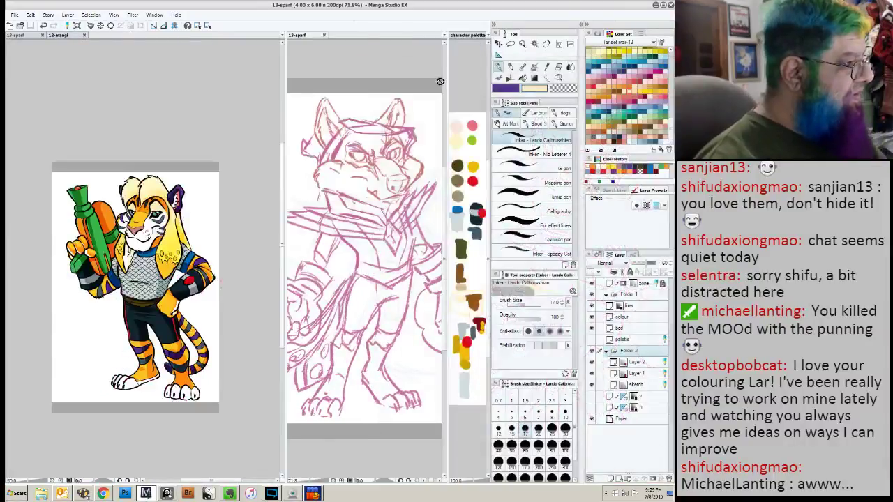
left_click_drag(466, 37, 376, 65)
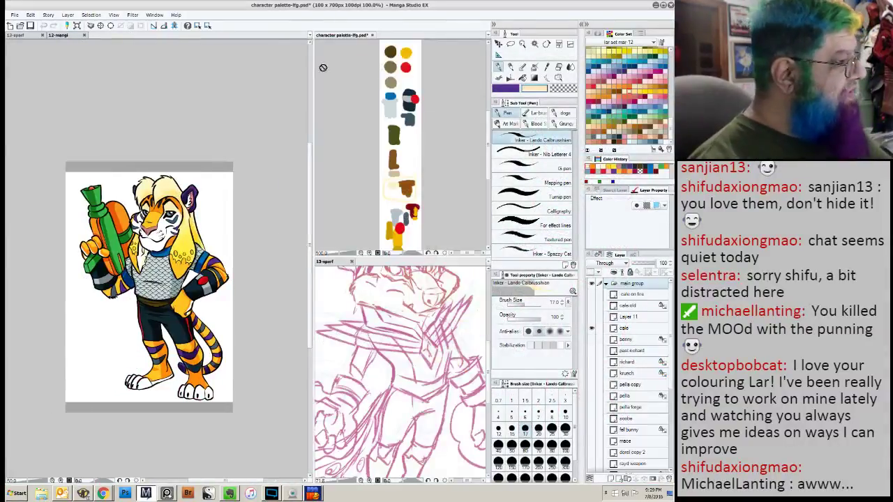
left_click_drag(344, 266, 356, 37)
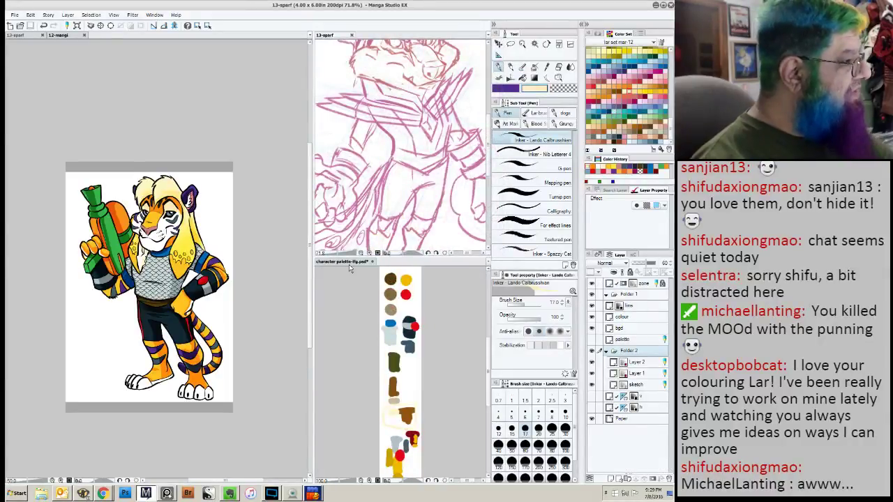
mouse_move(348, 264)
left_mouse_down()
mouse_move(286, 159)
mouse_move(269, 39)
mouse_move(255, 35)
mouse_move(285, 34)
mouse_move(222, 35)
left_mouse_up()
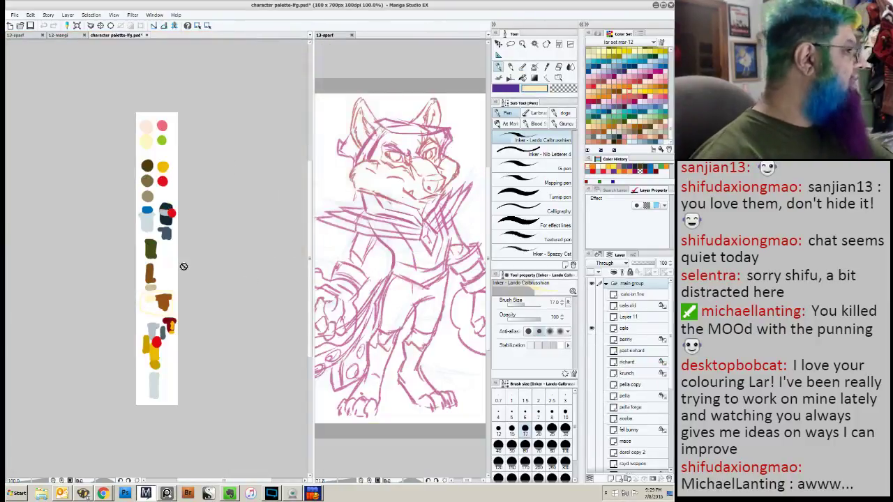
Show 13-sparf in the main pane, widen that pane, and reduce the side view to 32% to fit the whole figure.
left_click(26, 36)
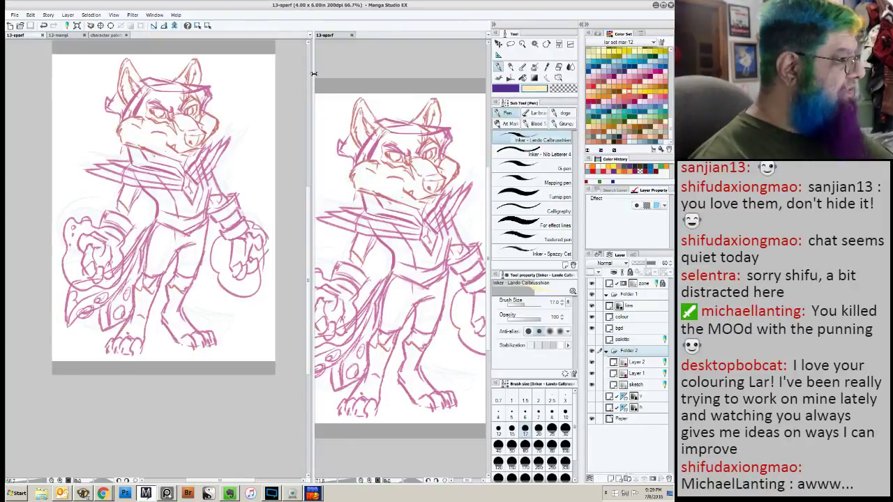
left_click_drag(314, 73, 369, 75)
key("ctrl+minus")
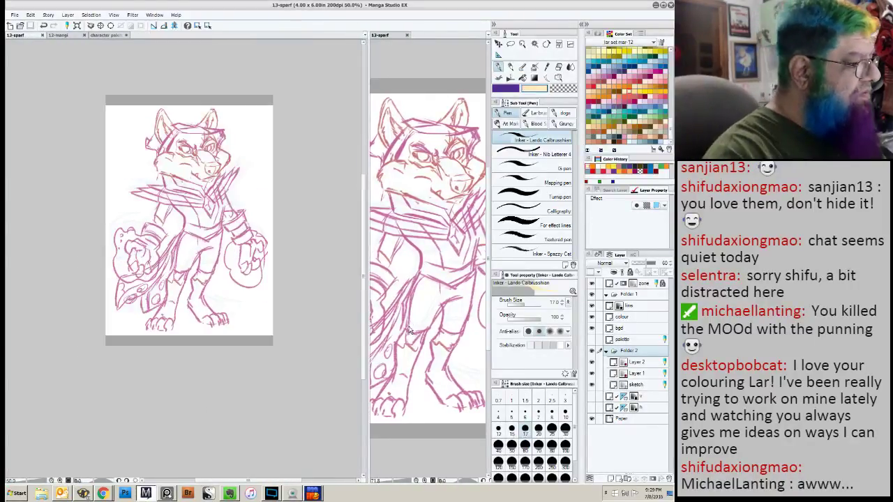
scroll(410, 336, "up", 1)
left_click(409, 335)
scroll(409, 335, "down", 1)
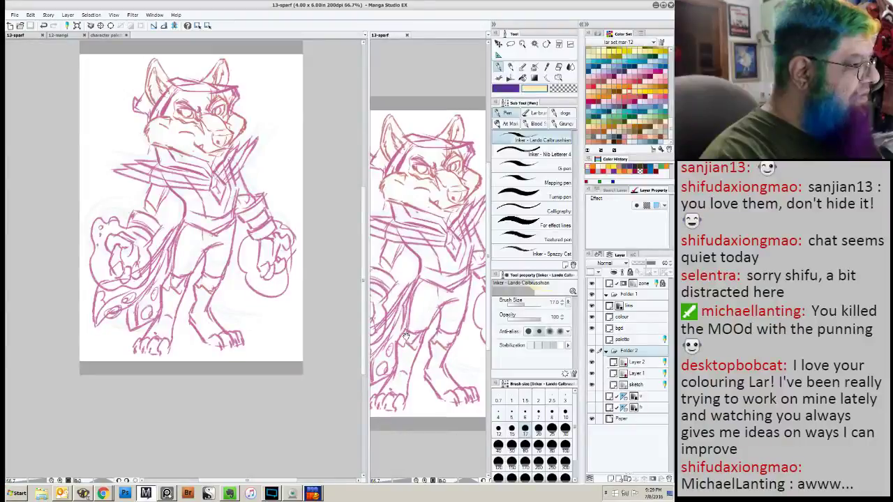
left_click(112, 27)
left_click_drag(400, 273, 401, 136)
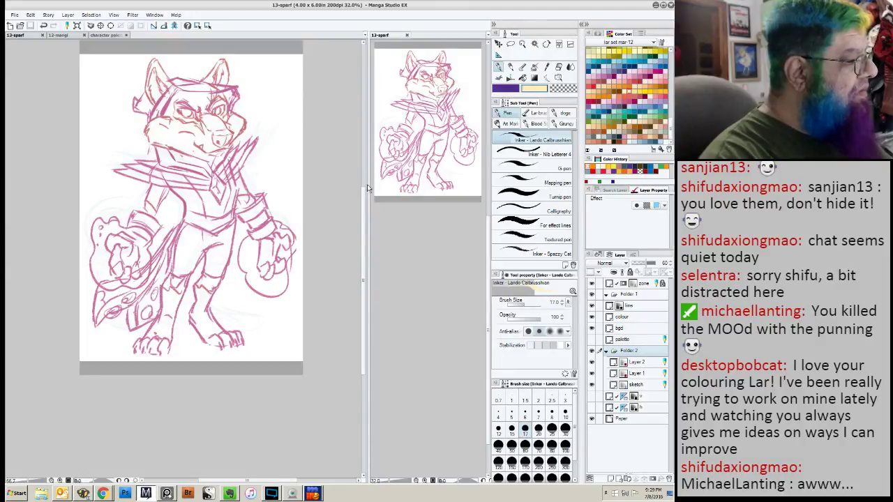
left_click(367, 282)
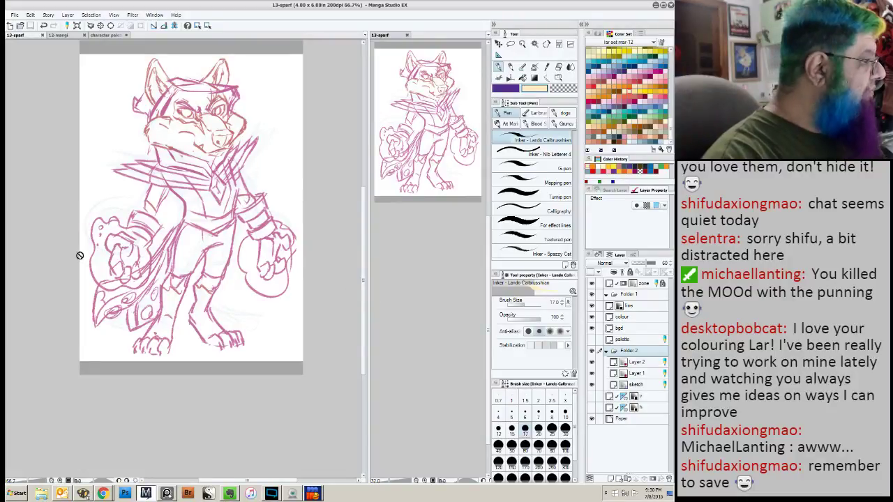
Activate the line layer of 13-sparf and set the pen's brush size to 8 for inking the head at 200% zoom.
scroll(79, 255, "up", 5)
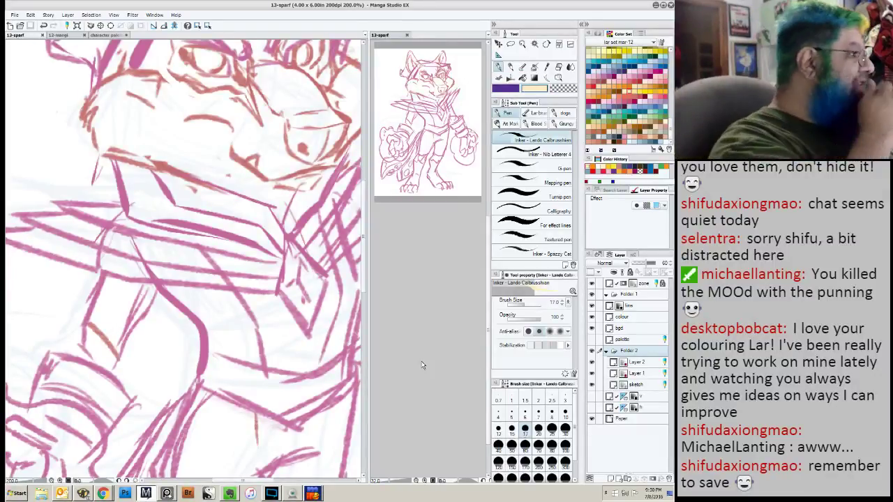
left_click(60, 34)
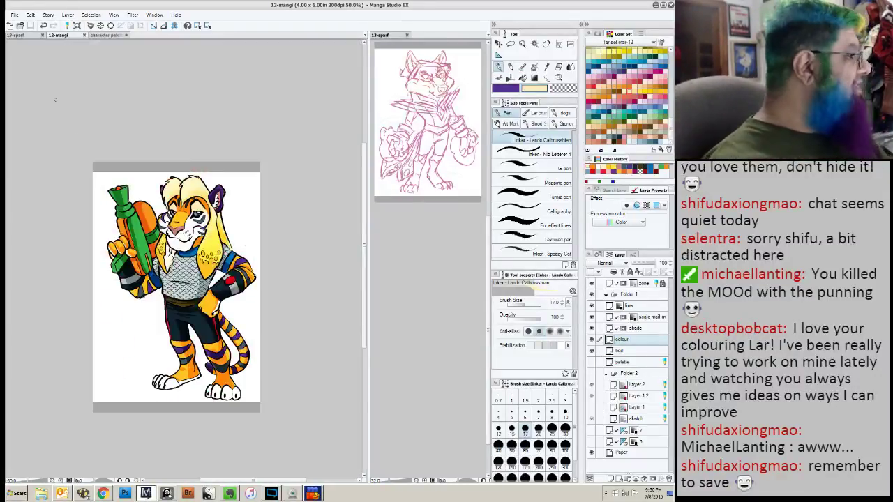
left_click(16, 35)
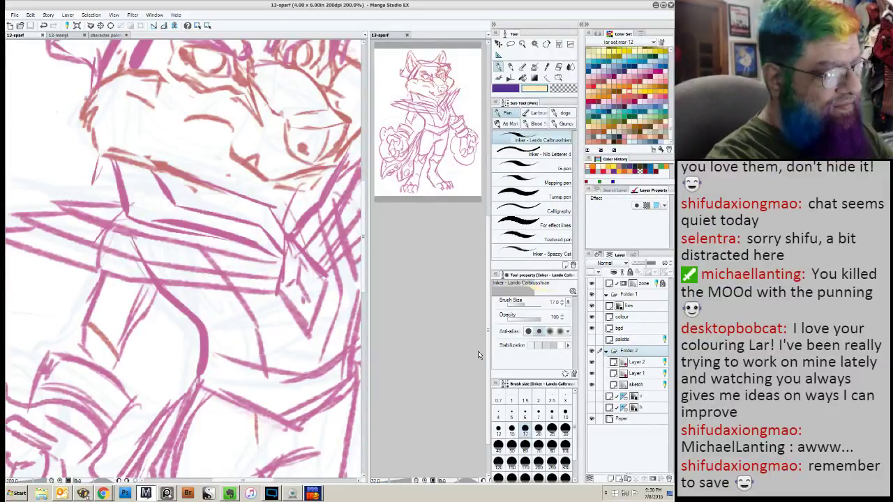
left_click(626, 307)
left_click_drag(184, 188, 169, 338)
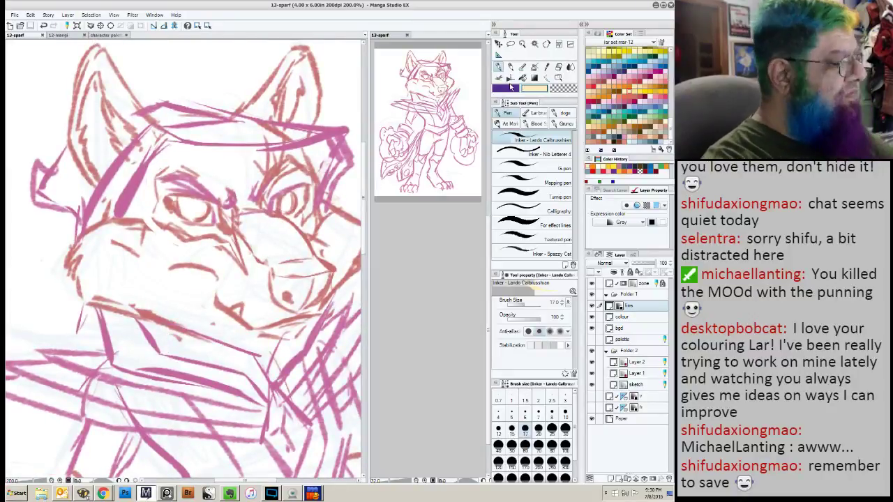
left_click(552, 413)
scroll(259, 234, "up", 2)
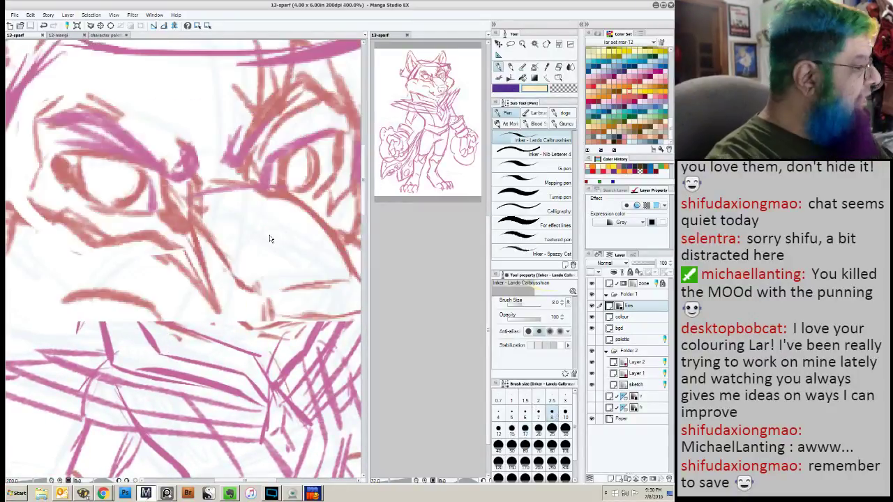
scroll(258, 231, "down", 2)
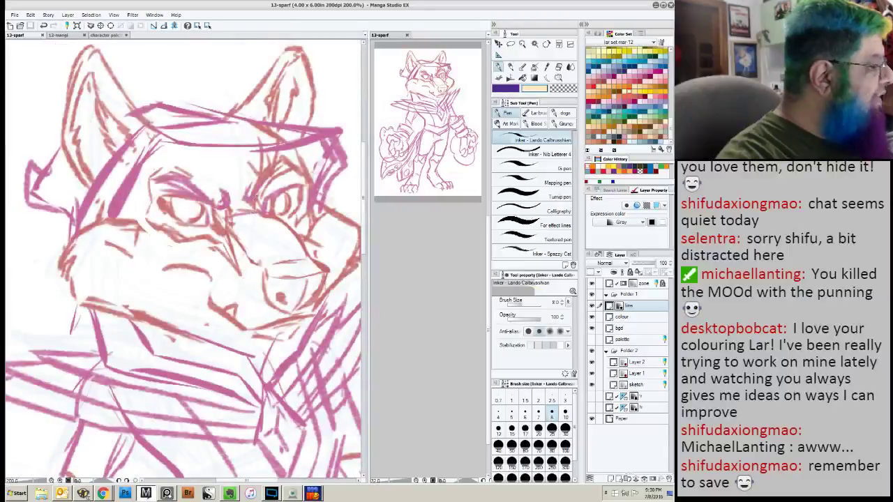
Ink the muzzle's far outline and the near eye with its brow, raising the brush size to 10.
mouse_move(256, 193)
left_mouse_down()
mouse_move(328, 270)
mouse_move(321, 293)
mouse_move(291, 311)
left_mouse_up()
key("bracketright")
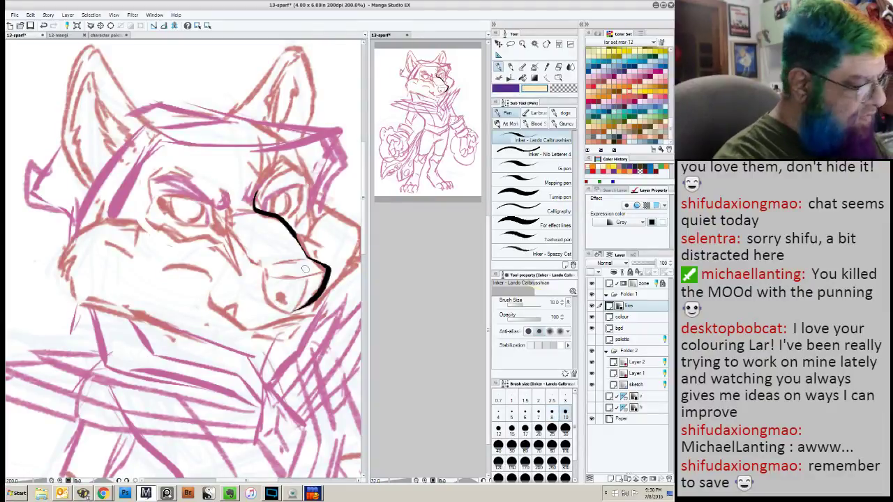
mouse_move(225, 201)
left_mouse_down()
mouse_move(185, 181)
mouse_move(151, 183)
left_mouse_up()
mouse_move(206, 224)
left_mouse_down()
mouse_move(202, 204)
mouse_move(167, 196)
mouse_move(171, 220)
mouse_move(218, 230)
left_mouse_up()
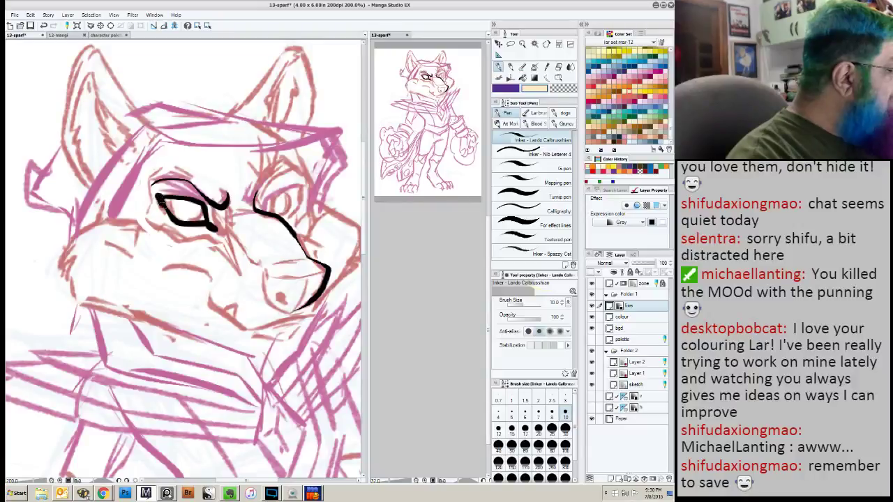
mouse_move(160, 202)
left_mouse_down()
mouse_move(171, 220)
mouse_move(209, 227)
left_mouse_up()
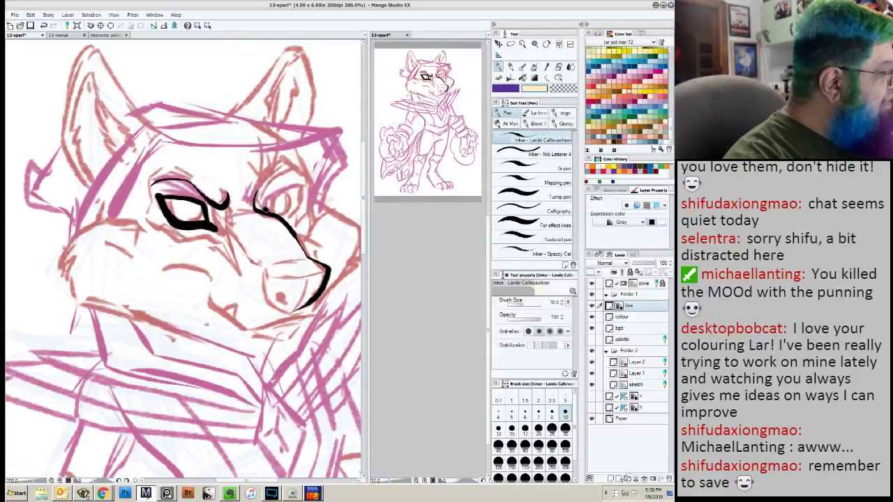
Ink the wolf's far eye with its socket, the near side of the muzzle bridge, and the nose.
mouse_move(266, 210)
left_mouse_down()
mouse_move(301, 190)
mouse_move(284, 216)
mouse_move(262, 179)
mouse_move(282, 161)
mouse_move(292, 165)
mouse_move(308, 190)
mouse_move(288, 233)
left_mouse_up()
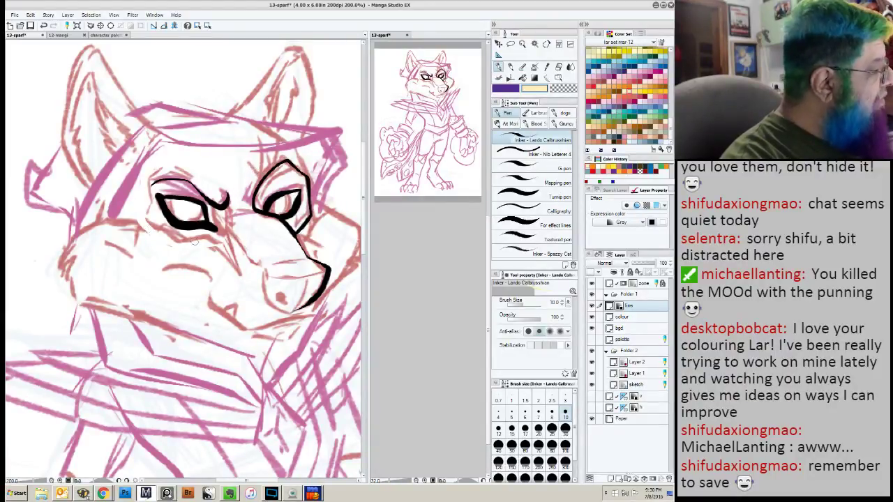
mouse_move(218, 211)
left_mouse_down()
mouse_move(266, 268)
mouse_move(260, 277)
mouse_move(283, 311)
mouse_move(293, 307)
mouse_move(277, 299)
mouse_move(302, 300)
mouse_move(295, 310)
left_mouse_up()
left_click_drag(263, 271, 307, 275)
left_click_drag(307, 275, 328, 267)
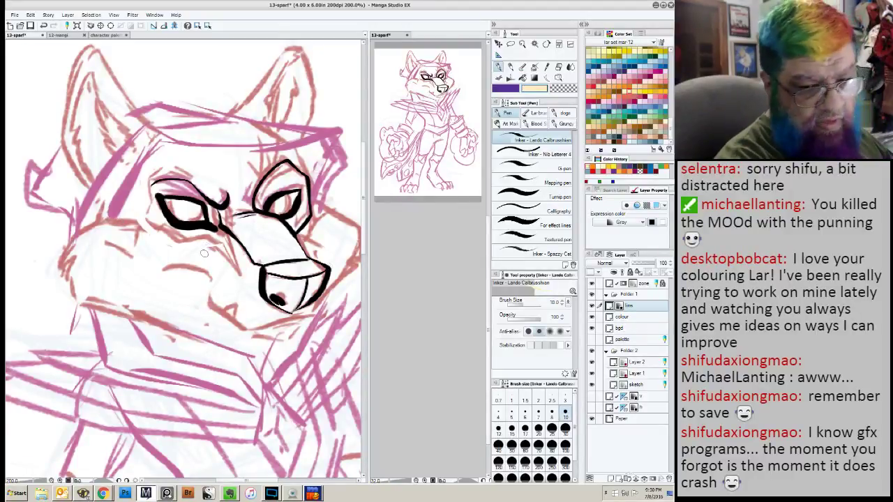
Ink the wolf's mouth line with its cheek curve, the fang and the chin.
left_click_drag(194, 281, 181, 272)
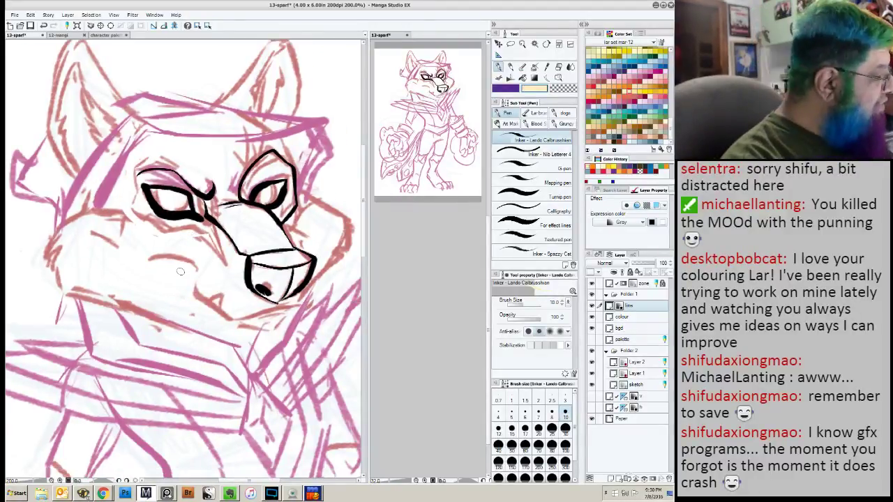
mouse_move(300, 303)
left_mouse_down()
mouse_move(246, 318)
mouse_move(211, 307)
mouse_move(191, 286)
mouse_move(183, 258)
mouse_move(149, 259)
left_mouse_up()
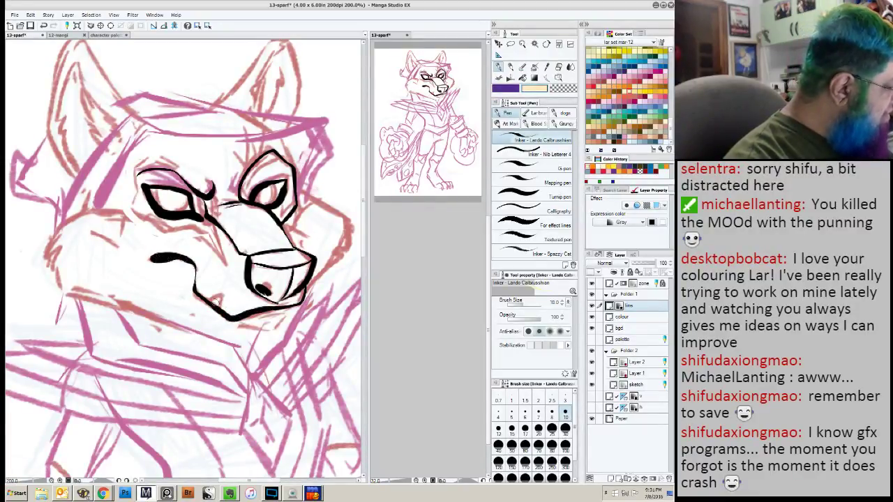
left_click_drag(215, 302, 222, 295)
mouse_move(294, 305)
left_mouse_down()
mouse_move(264, 334)
mouse_move(200, 326)
mouse_move(169, 354)
mouse_move(188, 370)
left_mouse_up()
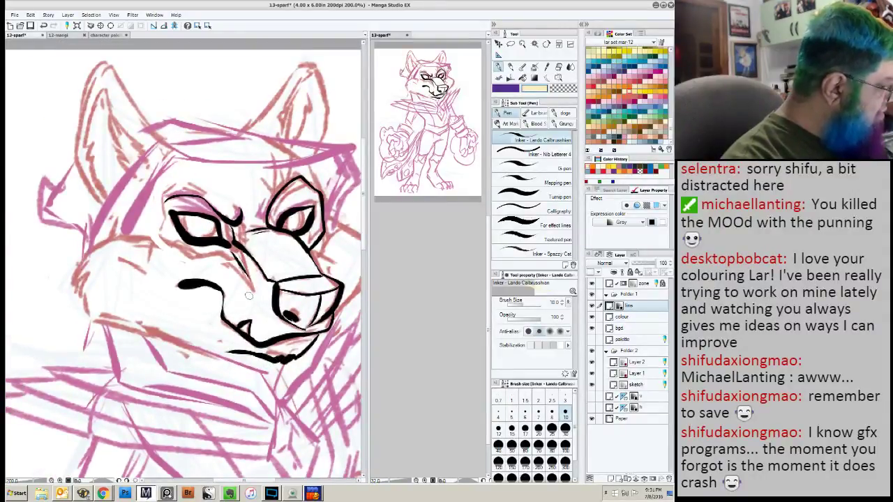
Thicken the far eye socket's outer edge and ink small fur tufts above that eye.
left_click_drag(244, 273, 154, 263)
left_click_drag(141, 231, 146, 249)
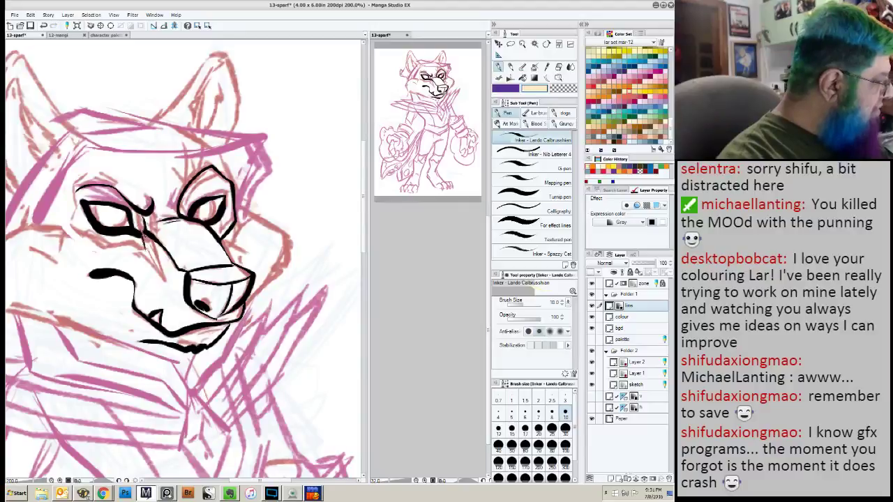
left_click_drag(138, 194, 171, 283)
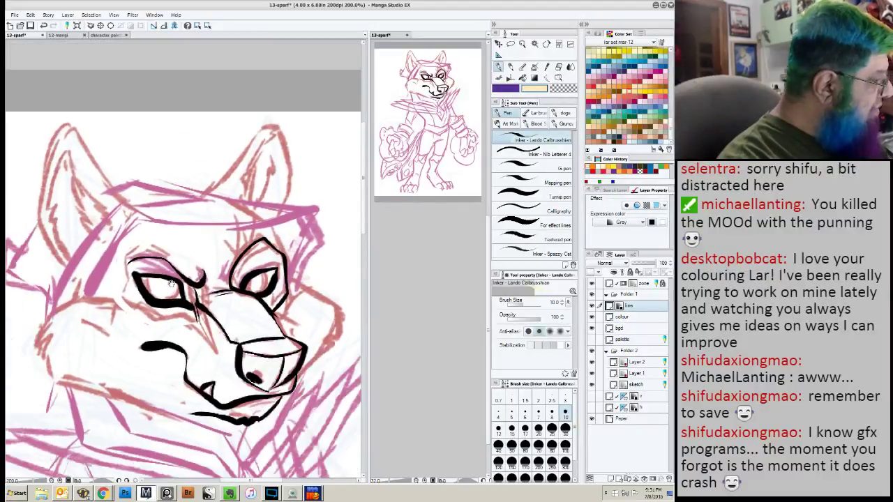
left_click_drag(271, 229, 291, 261)
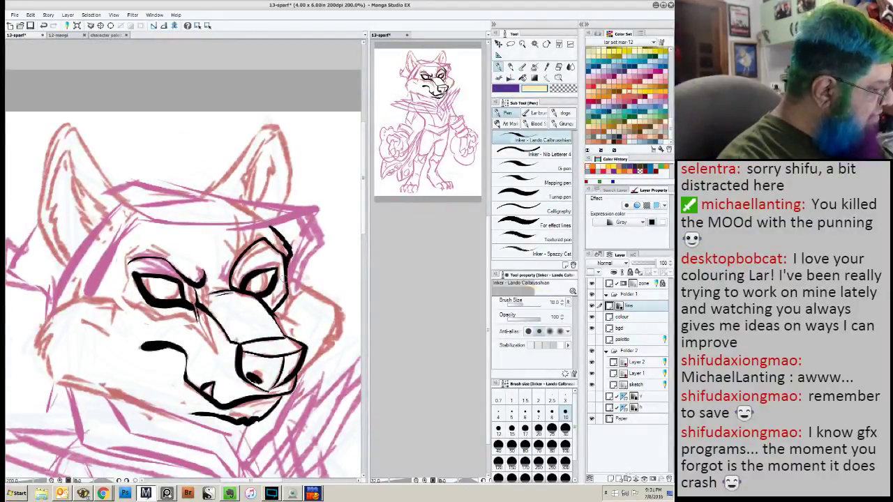
left_click_drag(225, 242, 241, 255)
mouse_move(235, 224)
left_mouse_down()
mouse_move(246, 255)
mouse_move(258, 247)
left_mouse_up()
left_click_drag(117, 279, 83, 218)
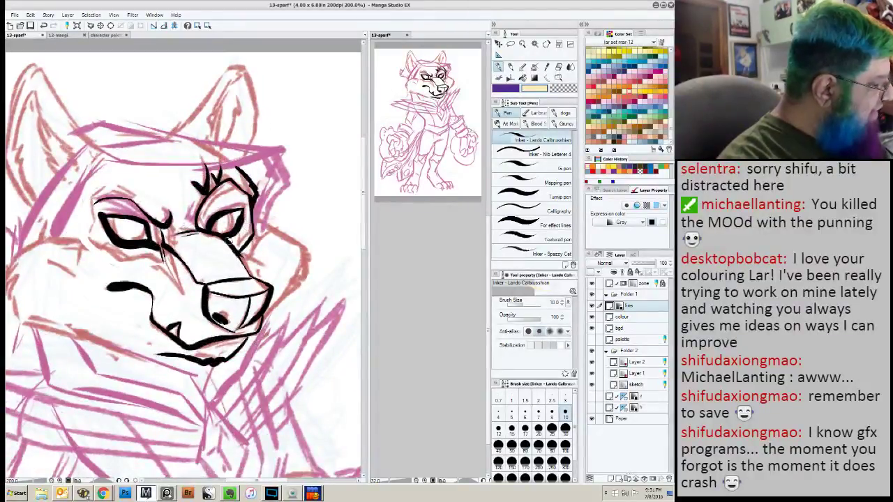
Ink the wolf's far cheek fur, the near cheek and jaw outline, and the pointed fur tuft under the chin.
left_click_drag(229, 241, 265, 266)
mouse_move(248, 213)
left_mouse_down()
mouse_move(308, 263)
mouse_move(258, 321)
left_mouse_up()
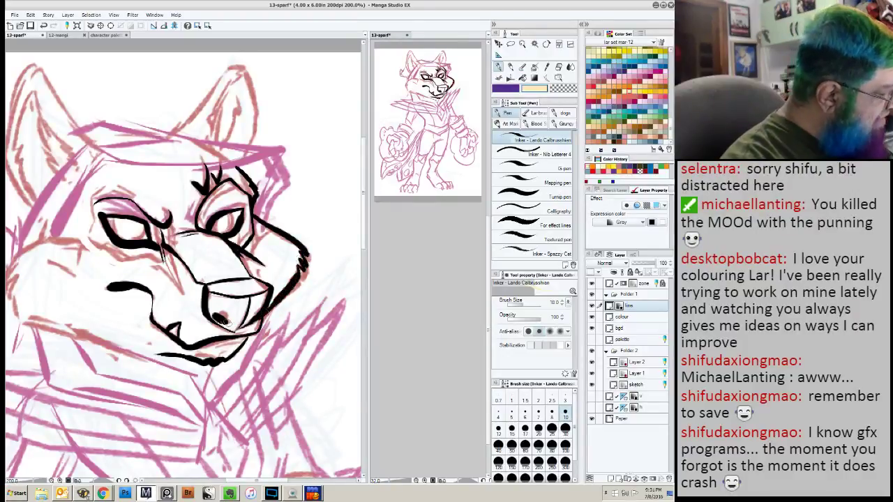
left_click_drag(81, 338, 111, 345)
mouse_move(127, 176)
left_mouse_down()
mouse_move(90, 244)
mouse_move(65, 252)
mouse_move(40, 286)
mouse_move(43, 313)
mouse_move(48, 307)
mouse_move(57, 329)
mouse_move(97, 333)
mouse_move(200, 372)
mouse_move(241, 410)
left_mouse_up()
left_click_drag(243, 371, 232, 394)
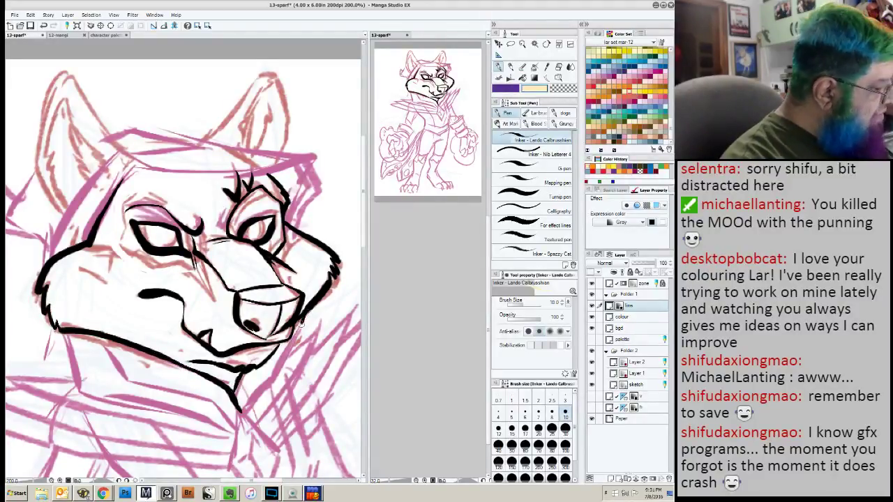
mouse_move(301, 323)
left_mouse_down()
mouse_move(292, 355)
mouse_move(241, 415)
left_mouse_up()
Ink the inner and outer edges of the head covering across the forehead and down both sides of the face.
left_click_drag(105, 264, 116, 306)
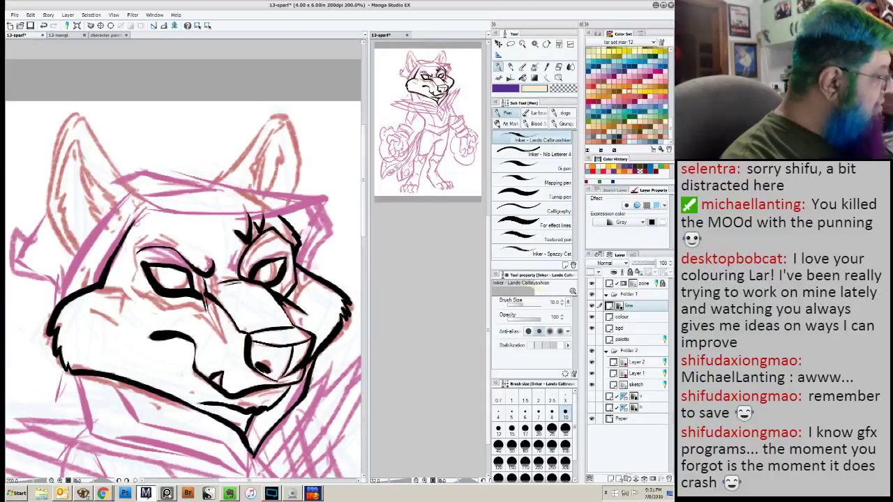
mouse_move(130, 221)
left_mouse_down()
mouse_move(314, 205)
mouse_move(325, 233)
left_mouse_up()
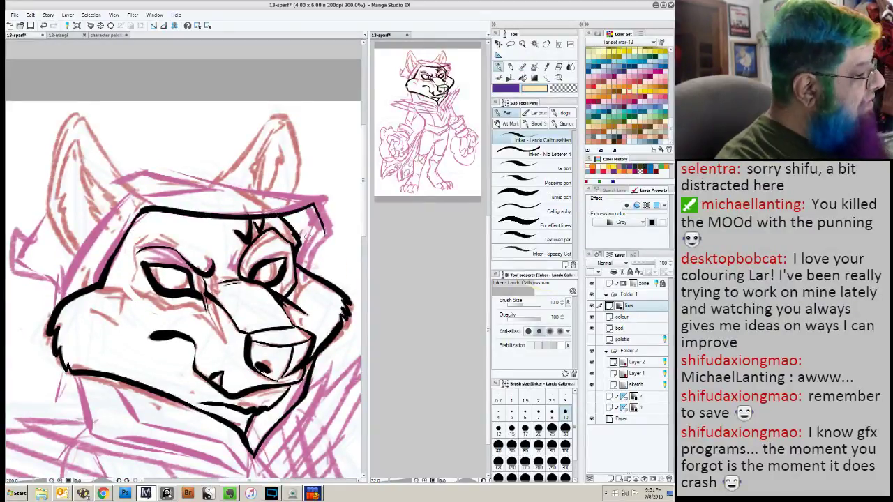
mouse_move(140, 170)
left_mouse_down()
mouse_move(318, 201)
mouse_move(329, 238)
mouse_move(306, 273)
left_mouse_up()
mouse_move(141, 169)
left_mouse_down()
mouse_move(117, 175)
mouse_move(230, 192)
left_mouse_up()
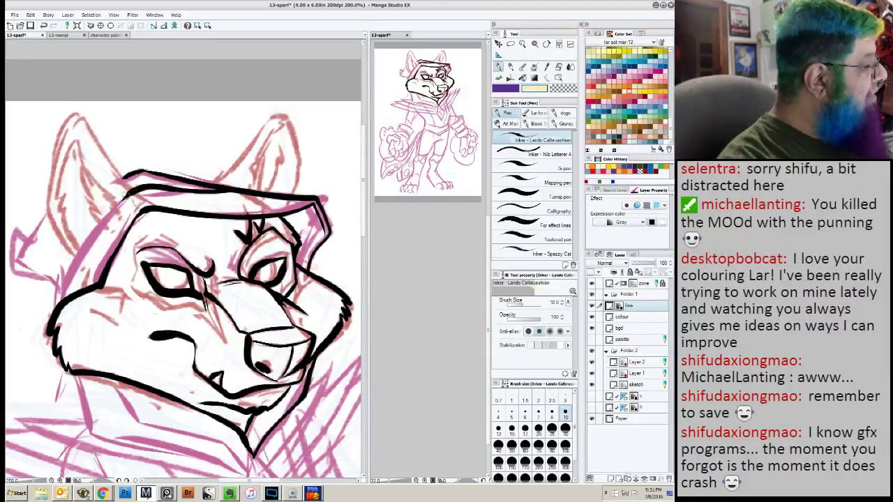
left_click_drag(131, 193, 60, 301)
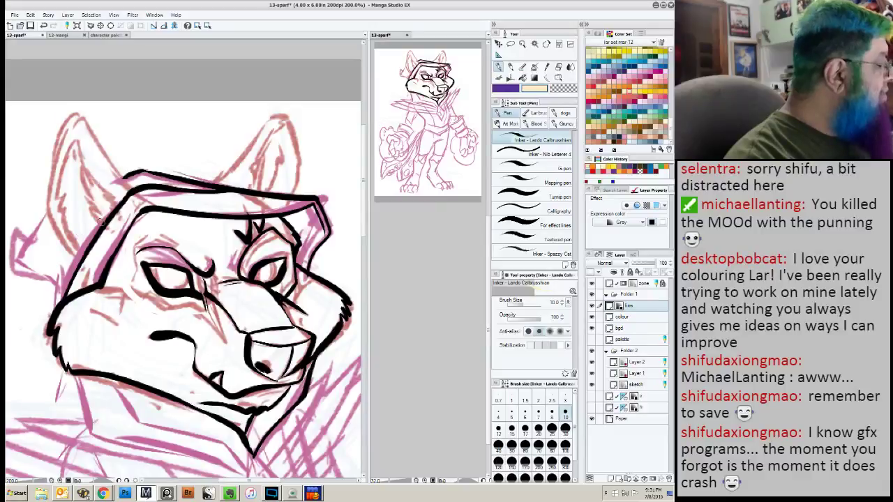
Ink both ears with their jagged inner fur and the pointed cloth shape behind the near ear.
mouse_move(103, 223)
left_mouse_down()
mouse_move(83, 202)
mouse_move(76, 167)
mouse_move(89, 159)
left_mouse_up()
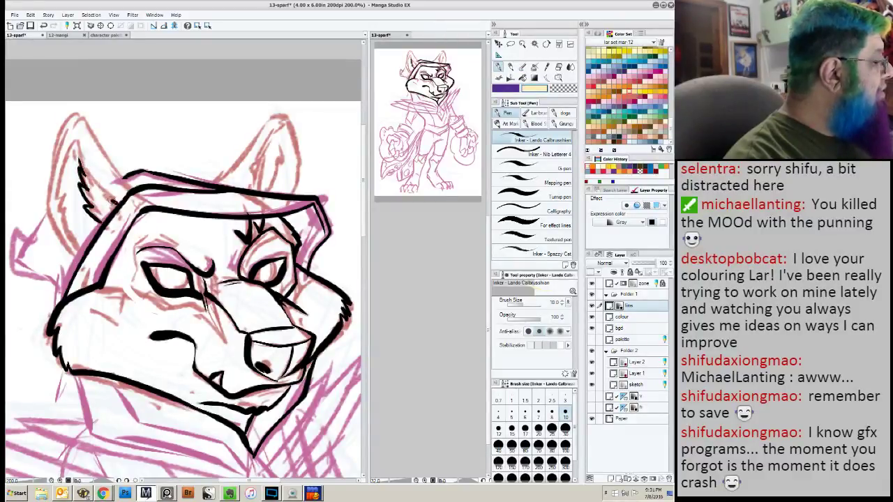
mouse_move(110, 204)
left_mouse_down()
mouse_move(75, 139)
mouse_move(61, 201)
mouse_move(81, 238)
left_mouse_up()
mouse_move(137, 192)
left_mouse_down()
mouse_move(67, 112)
mouse_move(54, 132)
mouse_move(44, 205)
mouse_move(55, 238)
mouse_move(82, 266)
left_mouse_up()
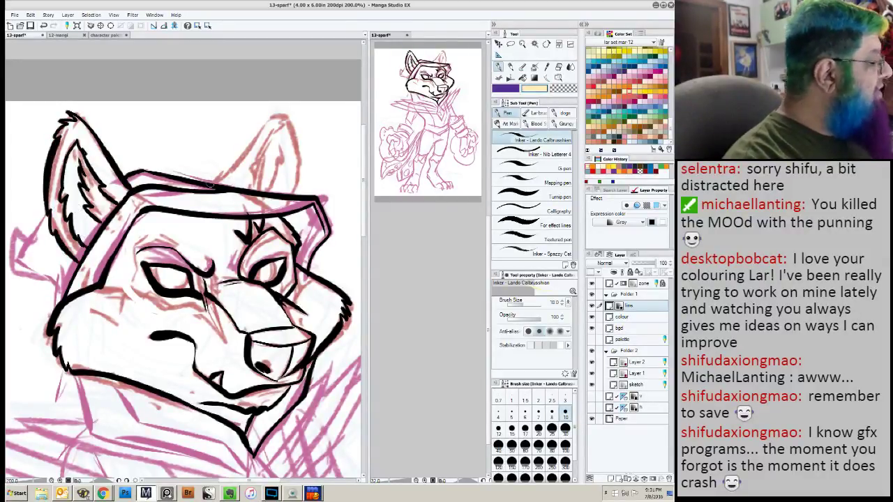
mouse_move(210, 184)
left_mouse_down()
mouse_move(285, 116)
mouse_move(292, 128)
mouse_move(269, 149)
mouse_move(261, 178)
mouse_move(279, 144)
mouse_move(284, 171)
mouse_move(273, 186)
left_mouse_up()
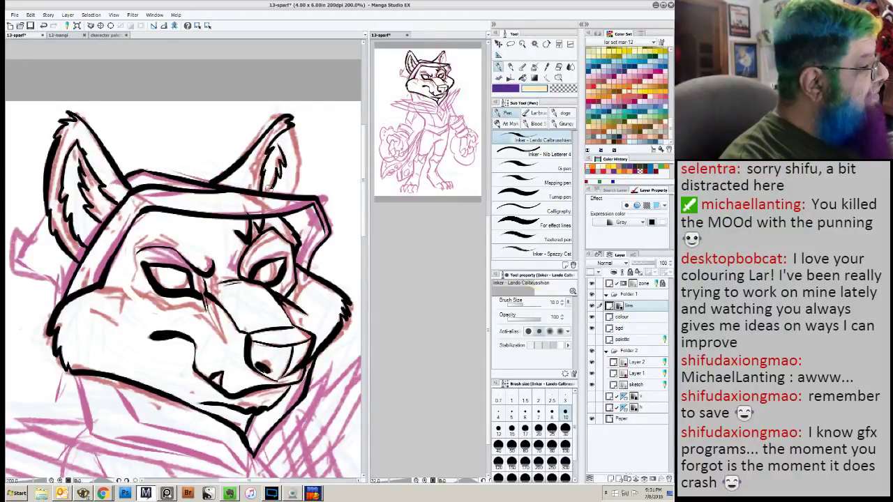
mouse_move(293, 128)
left_mouse_down()
mouse_move(300, 168)
mouse_move(290, 193)
mouse_move(300, 155)
left_mouse_up()
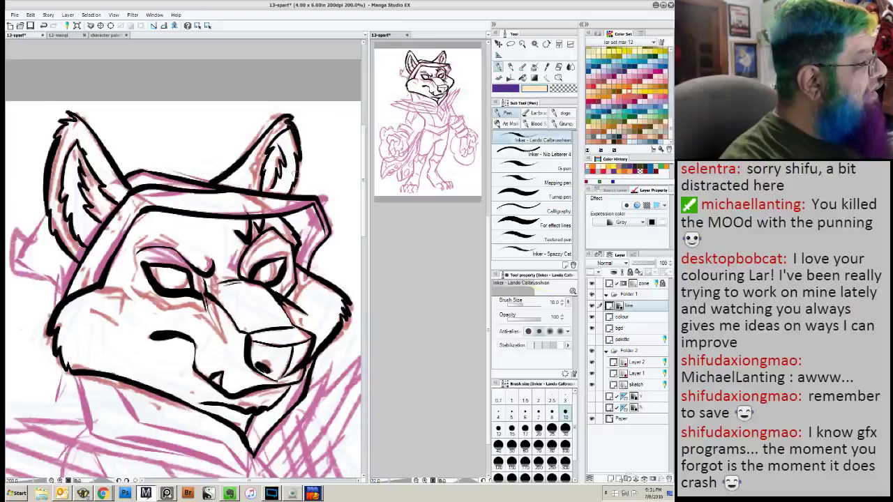
left_click_drag(105, 235, 200, 188)
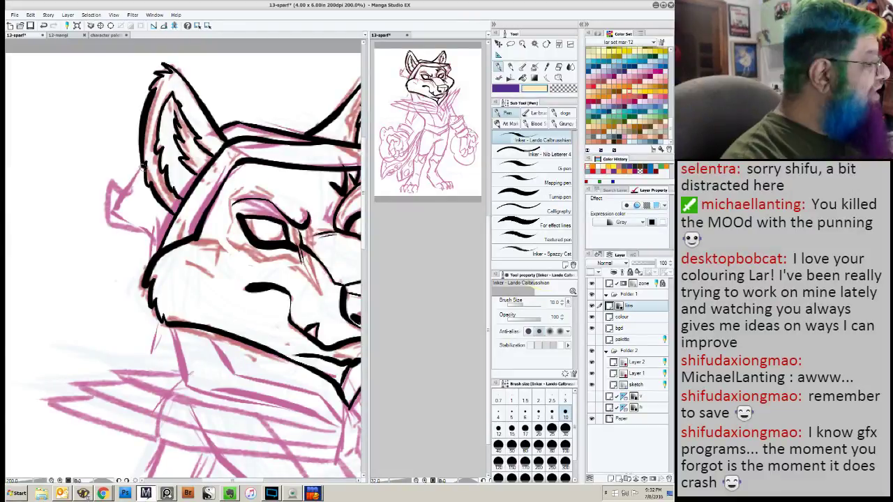
mouse_move(117, 204)
left_mouse_down()
mouse_move(128, 185)
mouse_move(110, 175)
mouse_move(106, 222)
mouse_move(149, 236)
mouse_move(158, 251)
mouse_move(131, 212)
left_mouse_up()
Ink the near side of the folded neck collar and the faceted diamond gem at its point.
left_click_drag(136, 284, 83, 199)
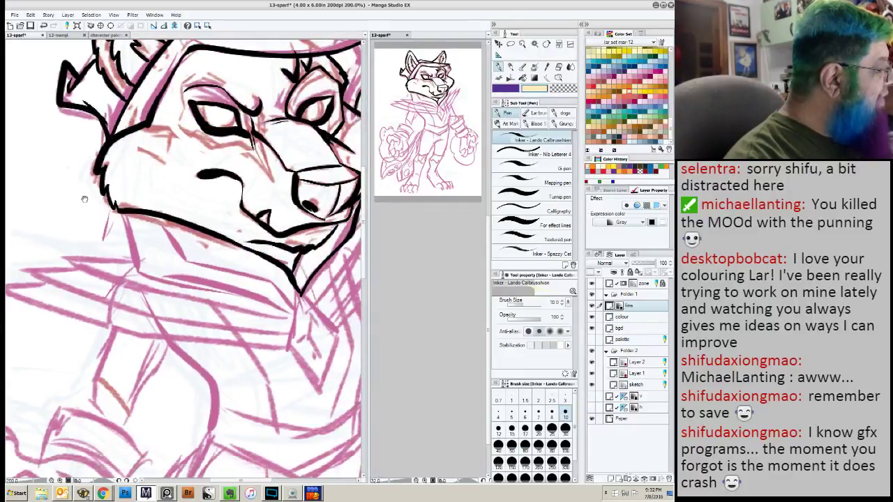
mouse_move(155, 213)
left_mouse_down()
mouse_move(181, 258)
mouse_move(296, 309)
left_mouse_up()
mouse_move(117, 209)
left_mouse_down()
mouse_move(136, 275)
mouse_move(213, 286)
mouse_move(293, 316)
mouse_move(238, 261)
mouse_move(264, 298)
mouse_move(261, 314)
left_mouse_up()
mouse_move(269, 257)
left_mouse_down()
mouse_move(300, 289)
mouse_move(308, 322)
mouse_move(287, 353)
mouse_move(260, 312)
left_mouse_up()
left_click_drag(282, 282, 291, 323)
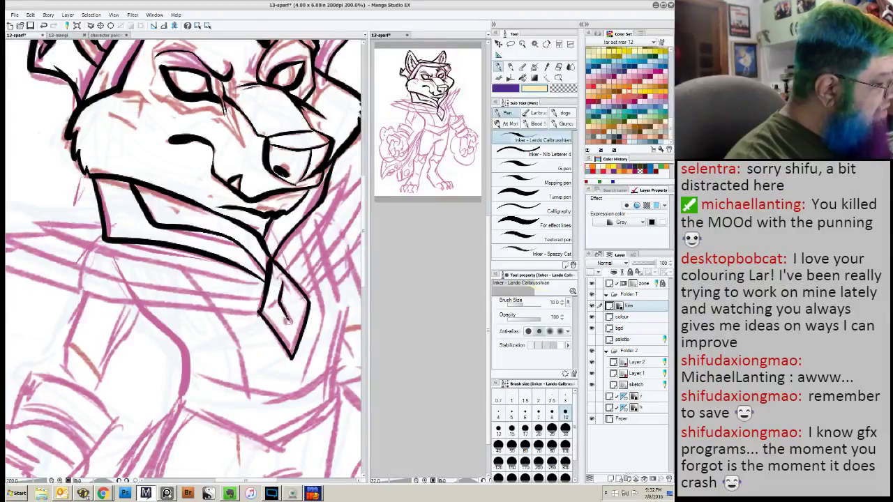
mouse_move(282, 281)
left_mouse_down()
mouse_move(296, 303)
mouse_move(286, 320)
mouse_move(260, 313)
left_mouse_up()
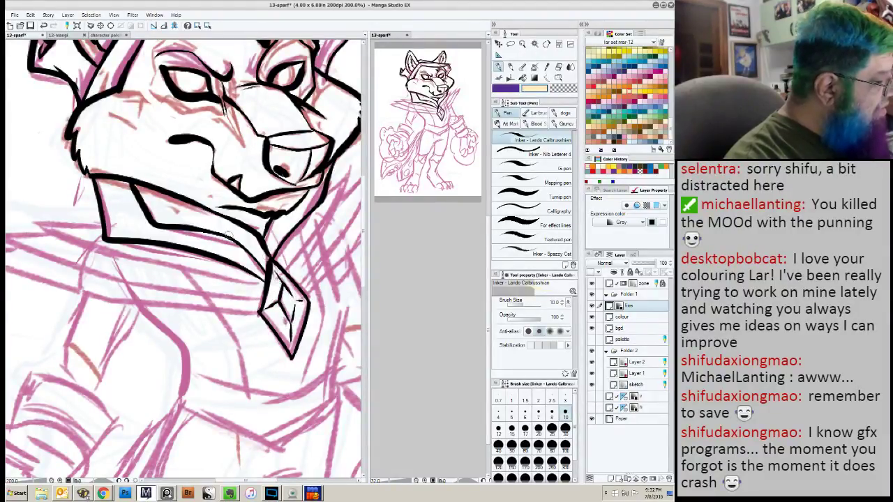
Ink the three layered spikes over the near shoulder, the curved edge beneath them and the short armpit line.
left_click_drag(72, 272, 104, 261)
mouse_move(141, 213)
left_mouse_down()
mouse_move(70, 207)
mouse_move(136, 238)
mouse_move(300, 272)
left_mouse_up()
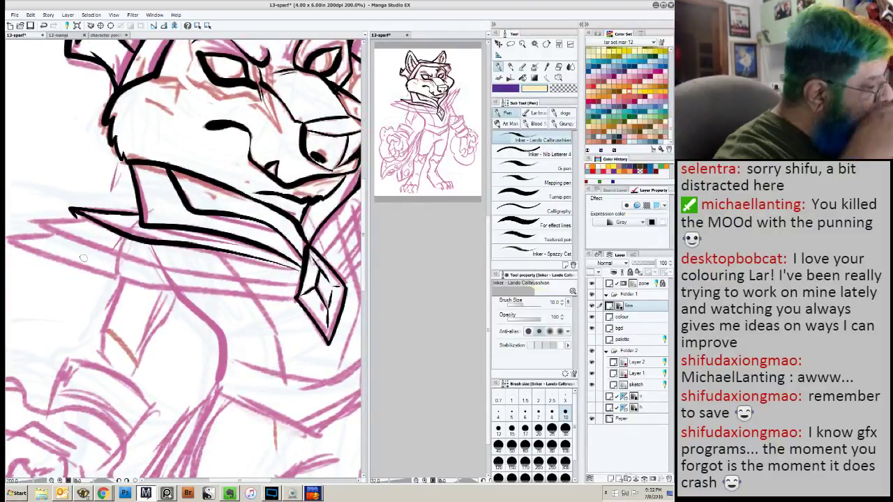
mouse_move(88, 213)
left_mouse_down()
mouse_move(29, 218)
mouse_move(174, 272)
mouse_move(297, 285)
left_mouse_up()
left_click_drag(55, 272, 75, 262)
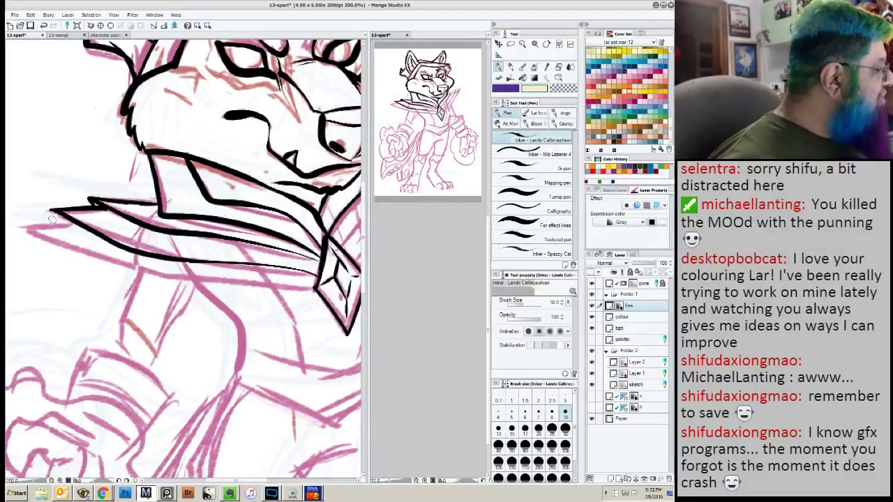
mouse_move(50, 210)
left_mouse_down()
mouse_move(64, 227)
mouse_move(19, 229)
mouse_move(132, 273)
mouse_move(317, 287)
left_mouse_up()
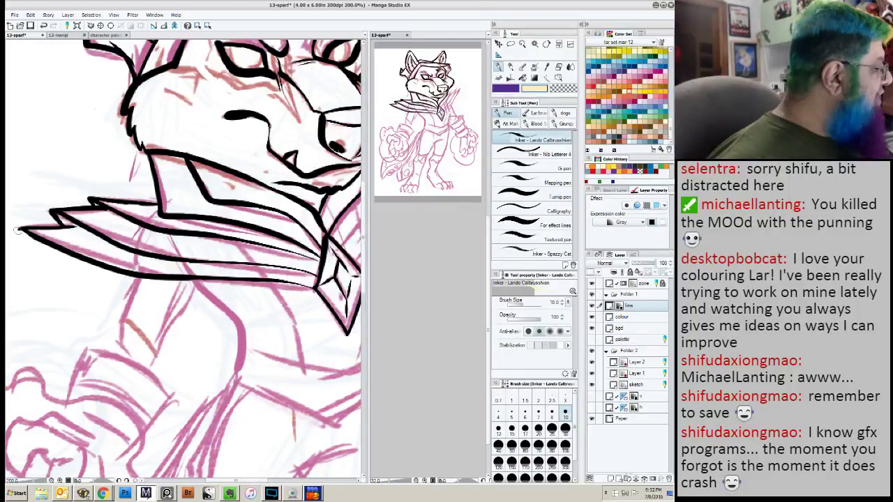
left_click_drag(18, 231, 130, 299)
left_click_drag(183, 309, 220, 304)
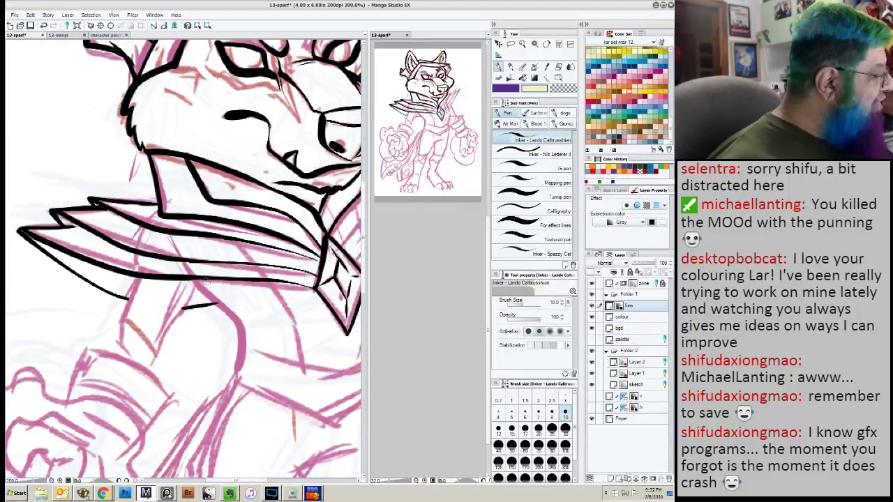
Ink the layered spikes of the collar over the far shoulder, rising from the gem beside the muzzle.
mouse_move(341, 253)
left_mouse_down()
mouse_move(207, 276)
mouse_move(202, 300)
left_mouse_up()
mouse_move(267, 194)
left_mouse_down()
mouse_move(250, 240)
mouse_move(201, 294)
left_mouse_up()
key("ctrl+z")
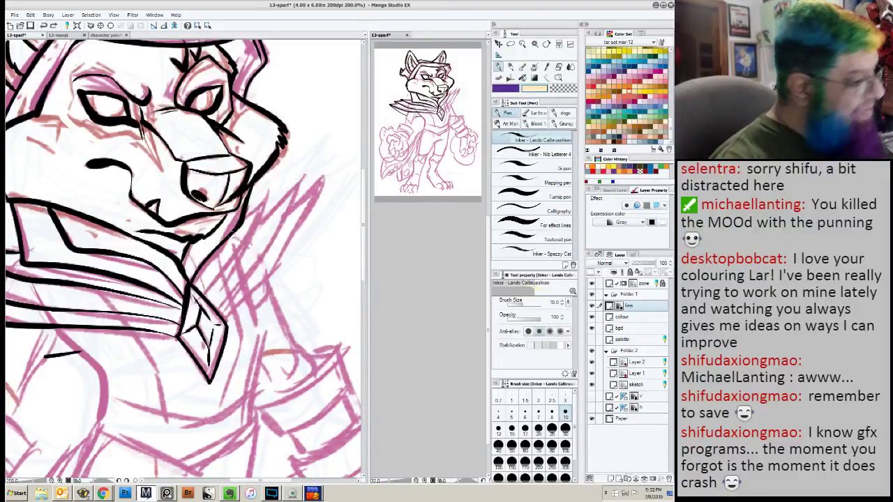
mouse_move(270, 195)
left_mouse_down()
mouse_move(213, 291)
mouse_move(241, 223)
left_mouse_up()
mouse_move(303, 180)
left_mouse_down()
mouse_move(261, 220)
mouse_move(300, 182)
mouse_move(267, 254)
mouse_move(214, 311)
left_mouse_up()
left_click_drag(323, 179, 286, 214)
mouse_move(325, 175)
left_mouse_down()
mouse_move(294, 247)
mouse_move(218, 314)
mouse_move(267, 257)
left_mouse_up()
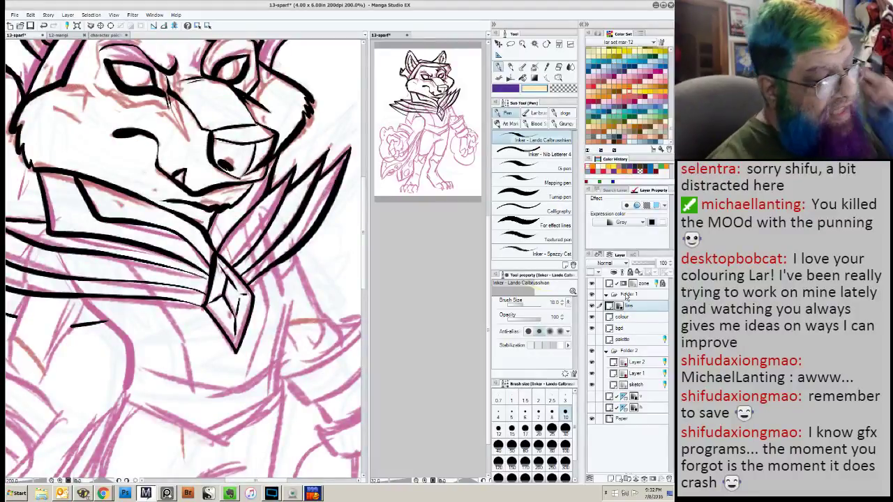
left_click(619, 222)
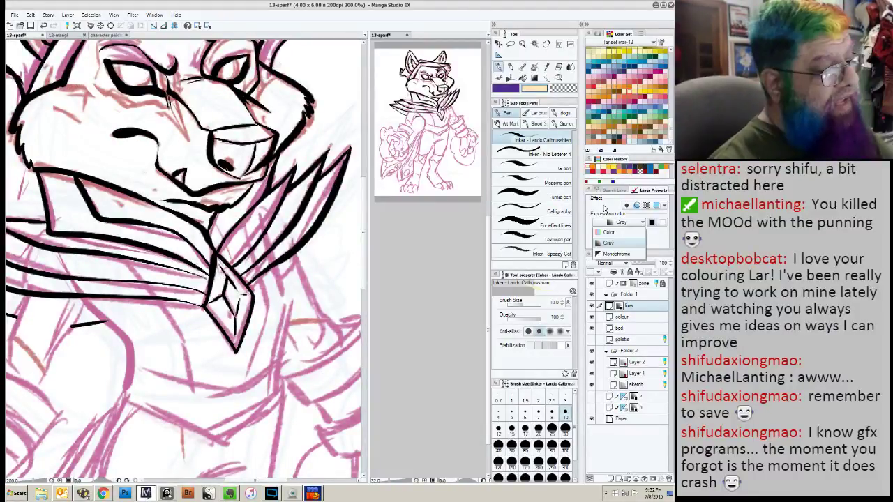
left_click(602, 243)
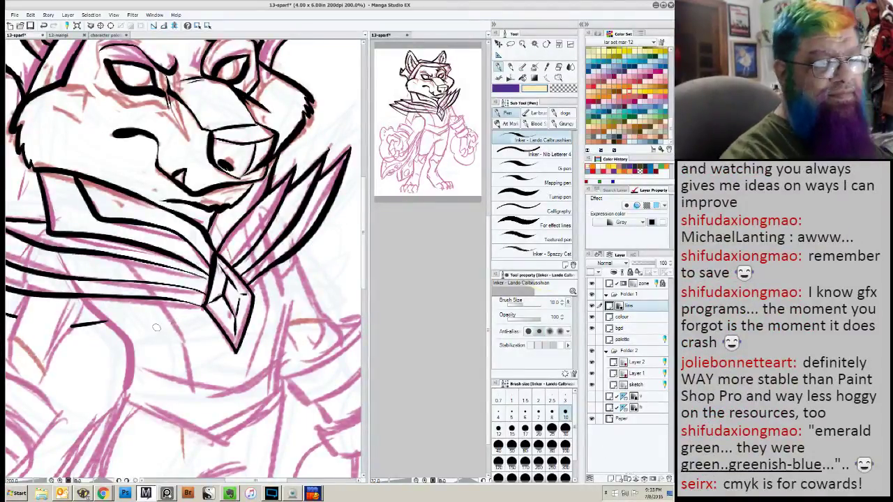
left_click_drag(127, 351, 144, 331)
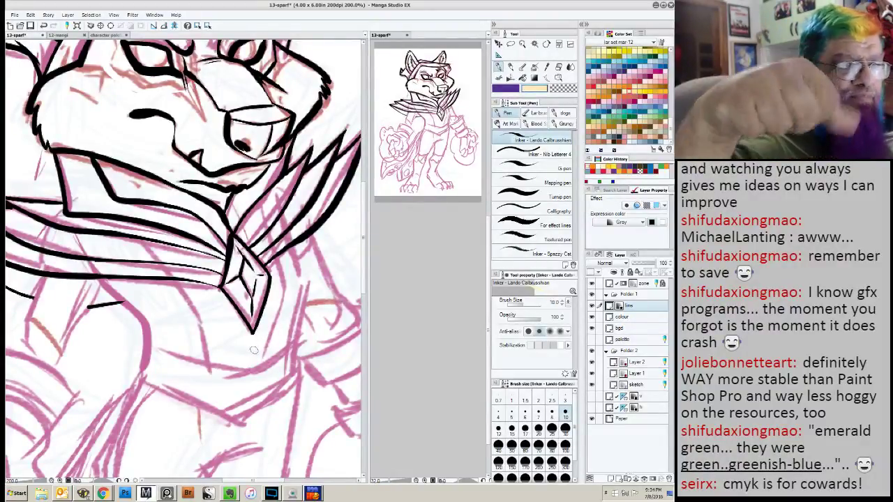
Ink both sides of the near upper arm below the shoulder spikes and add two curved bands across it.
left_click_drag(126, 292, 272, 282)
left_click_drag(192, 267, 167, 342)
left_click_drag(245, 269, 199, 356)
left_click_drag(233, 296, 188, 274)
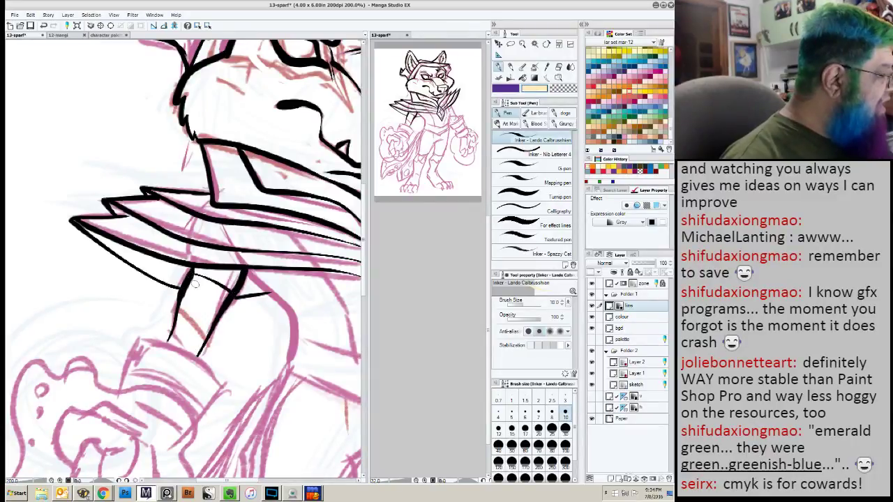
left_click_drag(222, 310, 184, 285)
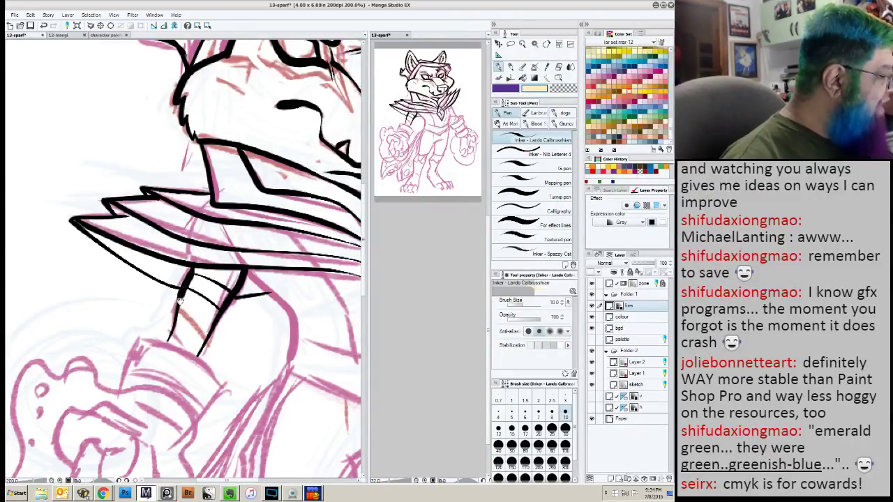
Ink the chest piece's side and lower edges, its two inner seams and the pointed waistband beneath it.
mouse_move(269, 298)
left_mouse_down()
mouse_move(174, 270)
mouse_move(201, 308)
mouse_move(301, 339)
left_mouse_up()
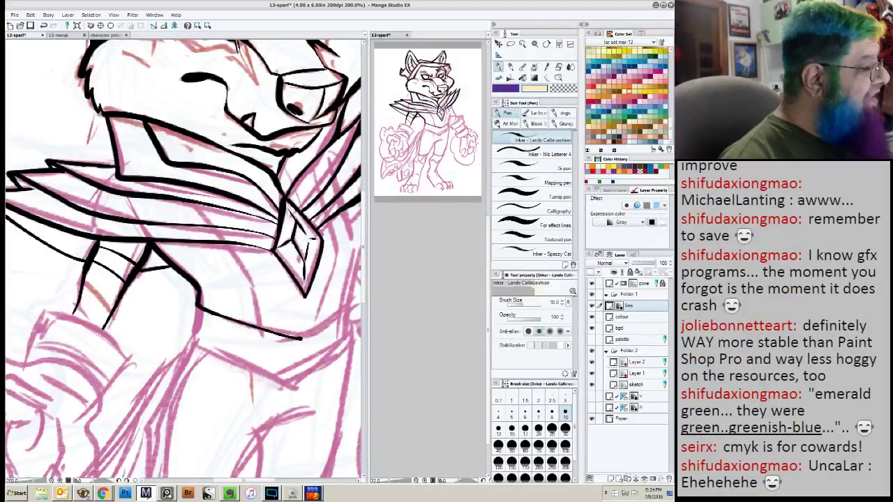
mouse_move(314, 205)
left_mouse_down()
mouse_move(274, 182)
mouse_move(320, 229)
mouse_move(278, 312)
mouse_move(260, 317)
left_mouse_up()
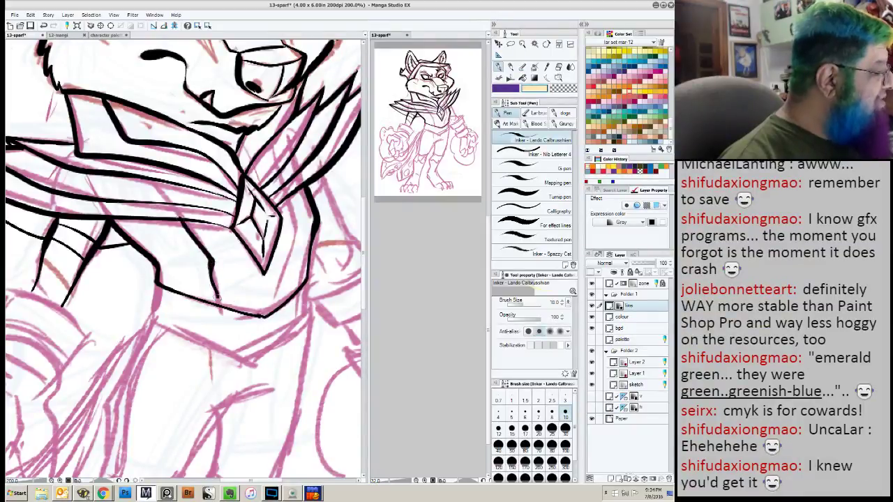
left_click_drag(297, 213, 288, 306)
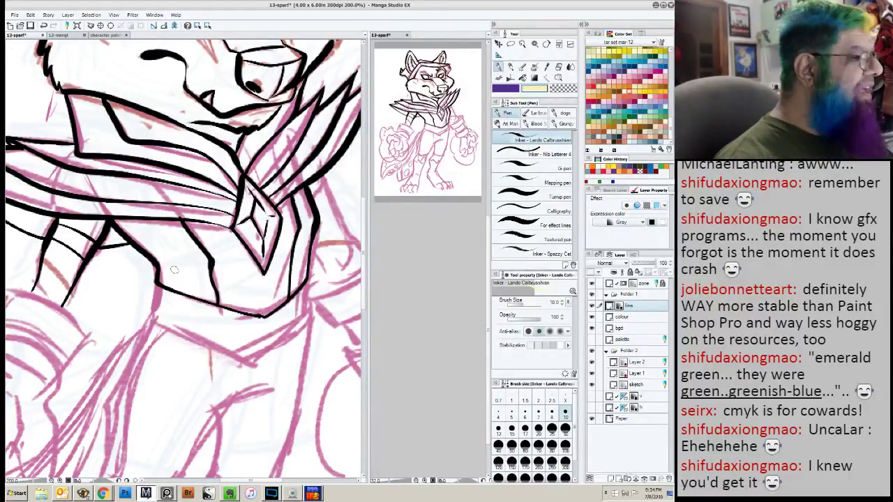
mouse_move(303, 286)
left_mouse_down()
mouse_move(302, 313)
mouse_move(254, 363)
mouse_move(155, 315)
mouse_move(160, 285)
left_mouse_up()
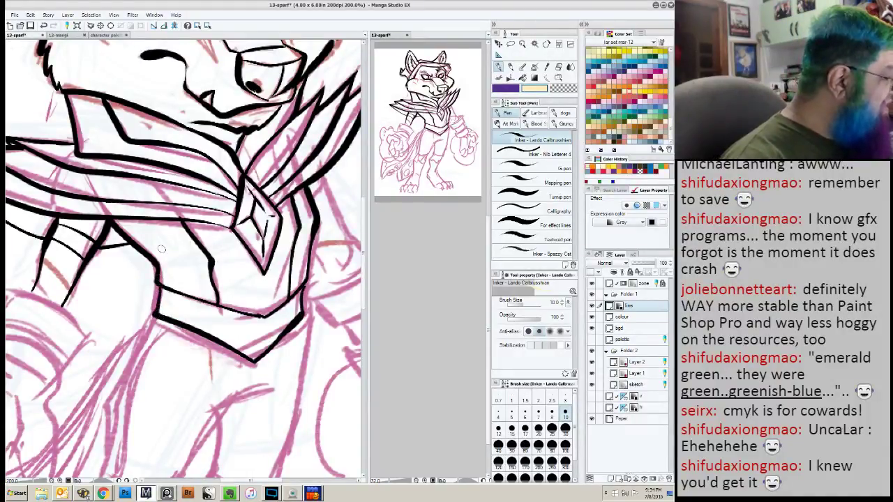
Ink the far arm from the shoulder spikes down to the elbow, including the crease and the elbow's underside.
left_click_drag(187, 242, 97, 265)
mouse_move(230, 201)
left_mouse_down()
mouse_move(254, 257)
mouse_move(252, 286)
left_mouse_up()
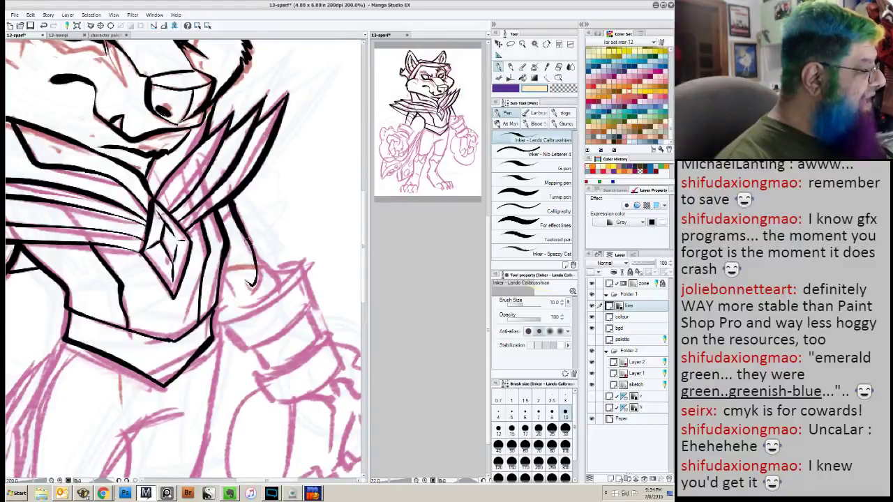
mouse_move(244, 236)
left_mouse_down()
mouse_move(256, 276)
mouse_move(274, 286)
left_mouse_up()
left_click_drag(221, 272, 242, 306)
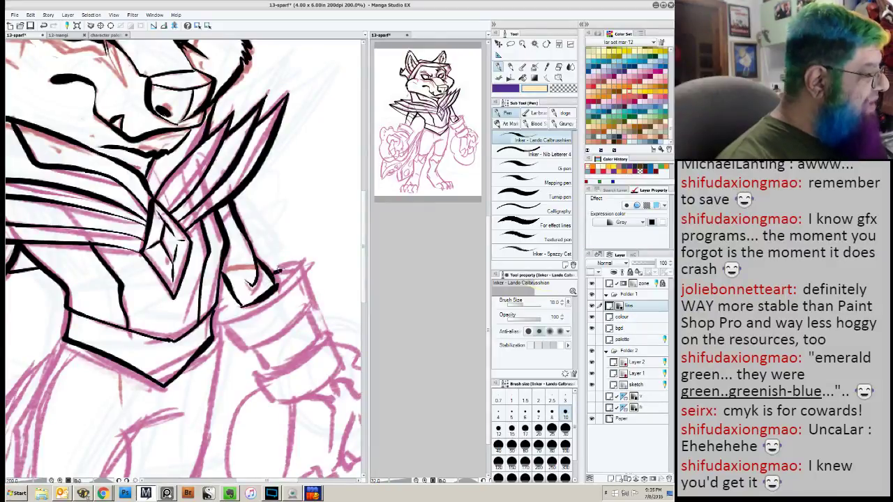
Ink the far forearm's bracer with its flared upper cuff, middle section and thick lower band.
mouse_move(300, 268)
left_mouse_down()
mouse_move(251, 310)
mouse_move(219, 321)
left_mouse_up()
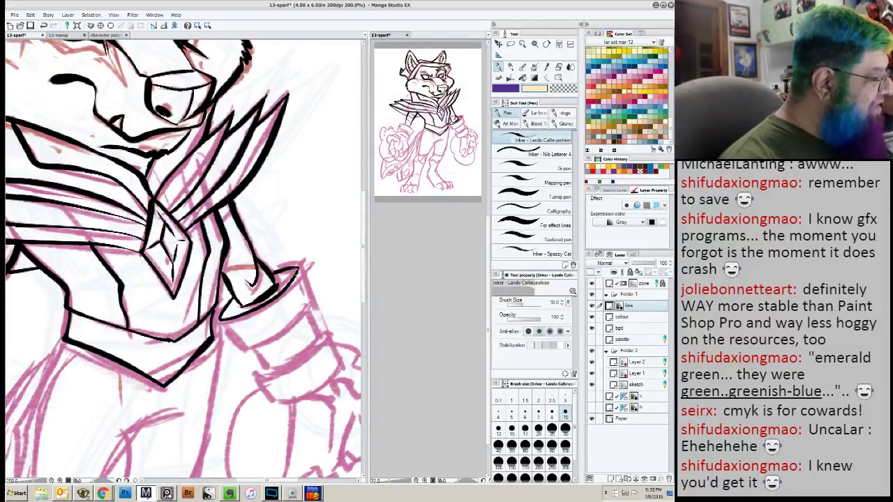
mouse_move(298, 271)
left_mouse_down()
mouse_move(309, 303)
mouse_move(267, 334)
mouse_move(245, 346)
mouse_move(220, 320)
left_mouse_up()
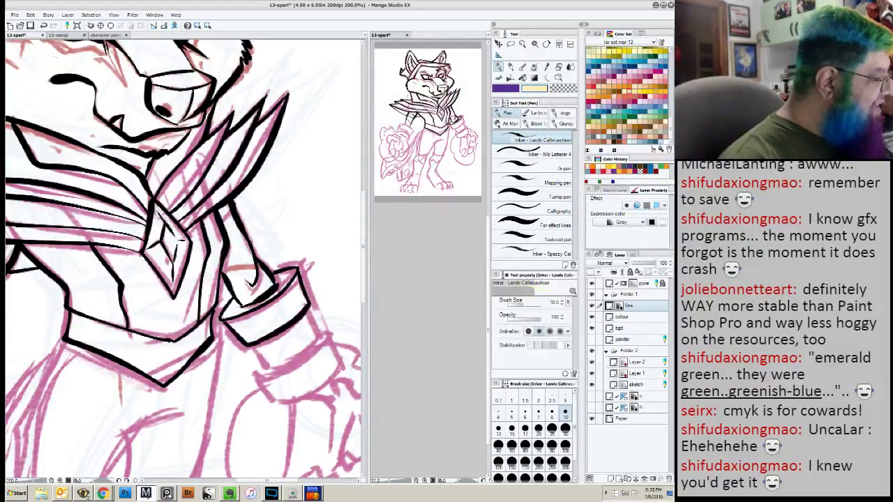
left_click_drag(254, 346, 268, 361)
mouse_move(307, 305)
left_mouse_down()
mouse_move(314, 331)
mouse_move(301, 350)
mouse_move(268, 367)
left_mouse_up()
mouse_move(315, 327)
left_mouse_down()
mouse_move(305, 354)
mouse_move(261, 371)
left_mouse_up()
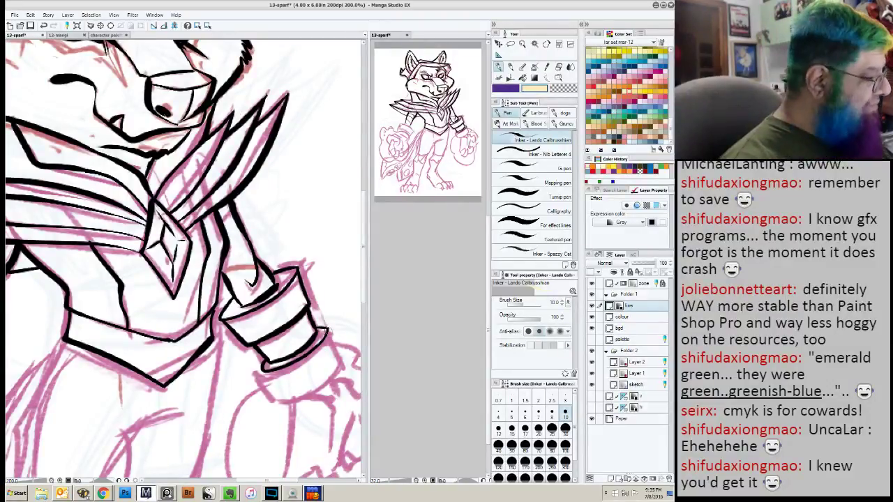
left_click_drag(325, 330, 339, 357)
left_click_drag(326, 377, 280, 393)
left_click_drag(196, 379, 201, 329)
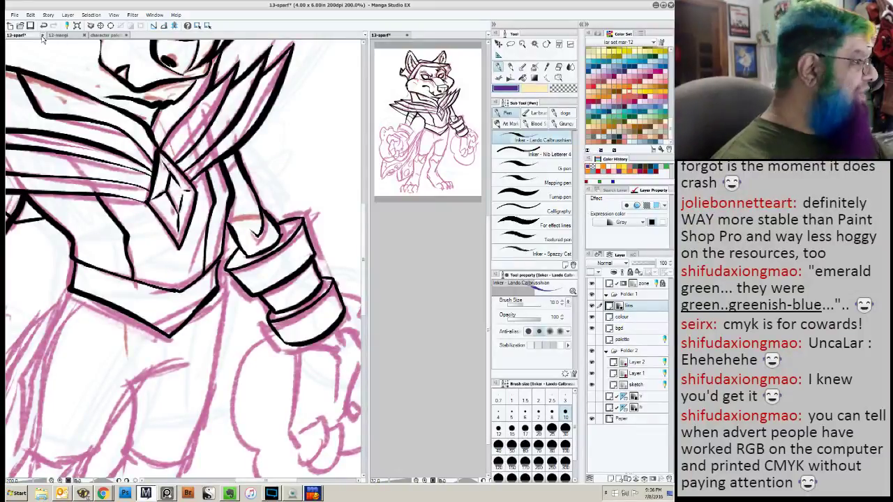
Ink the near forearm's cuff with its curved upper edge, both sides and a doubled lower rim.
left_click_drag(104, 299, 164, 163)
mouse_move(111, 280)
left_mouse_down()
mouse_move(165, 295)
mouse_move(247, 256)
mouse_move(119, 302)
mouse_move(233, 215)
left_mouse_up()
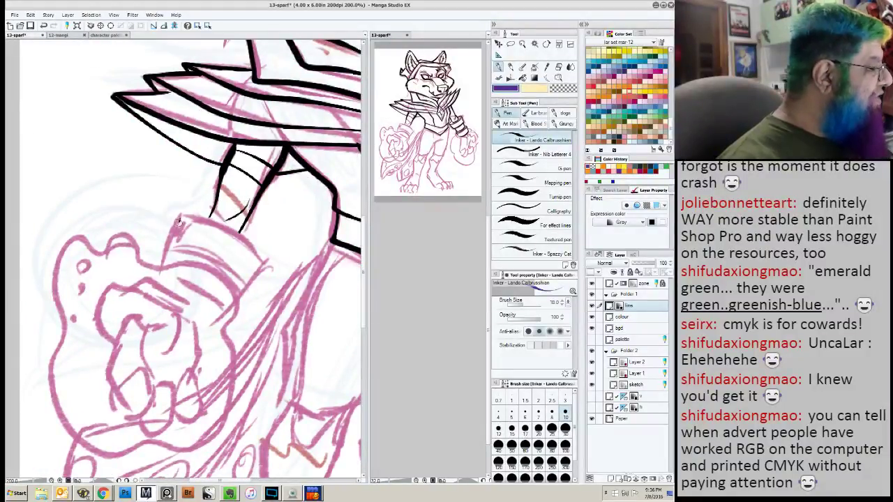
mouse_move(180, 219)
left_mouse_down()
mouse_move(172, 249)
mouse_move(191, 217)
mouse_move(240, 232)
mouse_move(256, 259)
mouse_move(243, 282)
left_mouse_up()
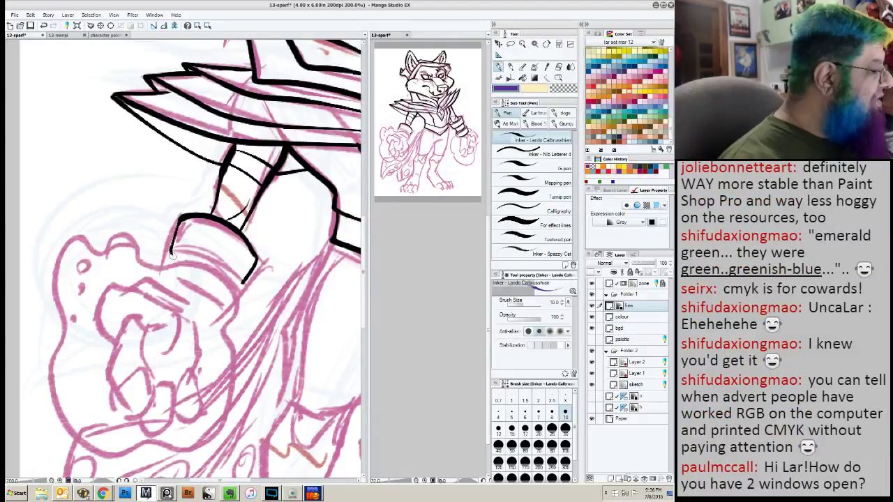
left_click_drag(173, 249, 242, 280)
left_click_drag(173, 254, 239, 283)
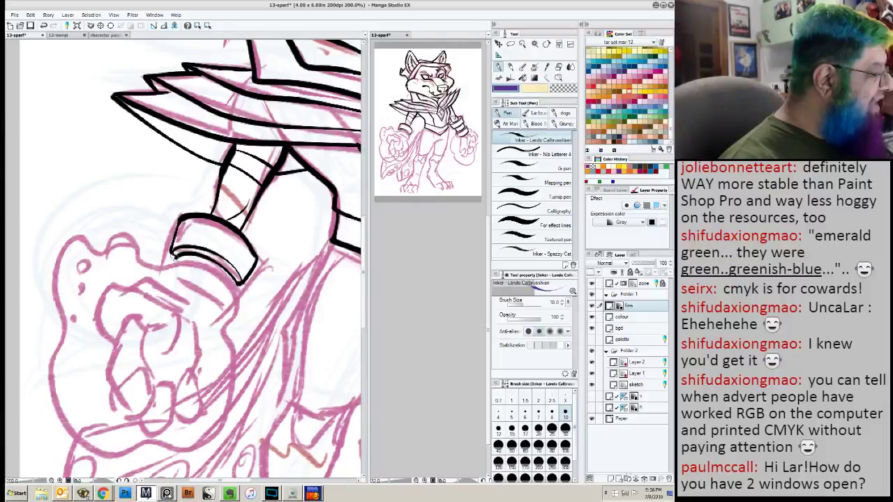
left_click_drag(172, 254, 175, 258)
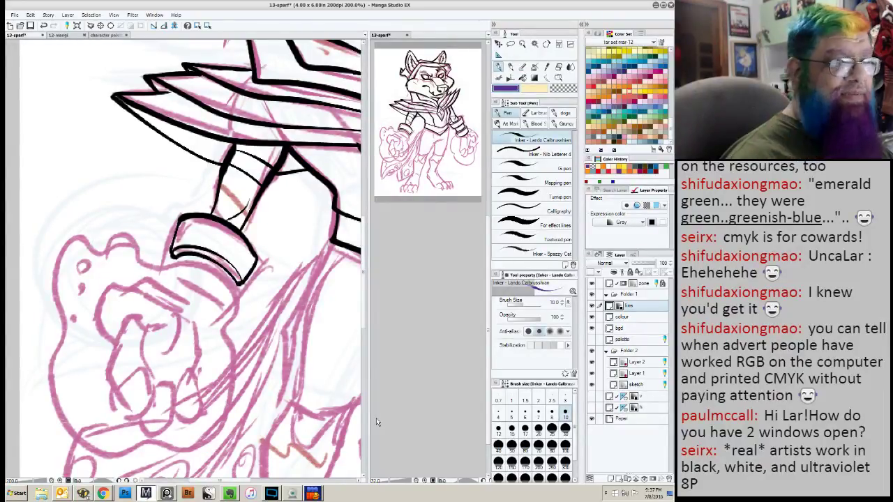
Open a new window of the 13-sparf canvas and detach it as a floating window over the workspace.
left_click(154, 14)
mouse_move(167, 28)
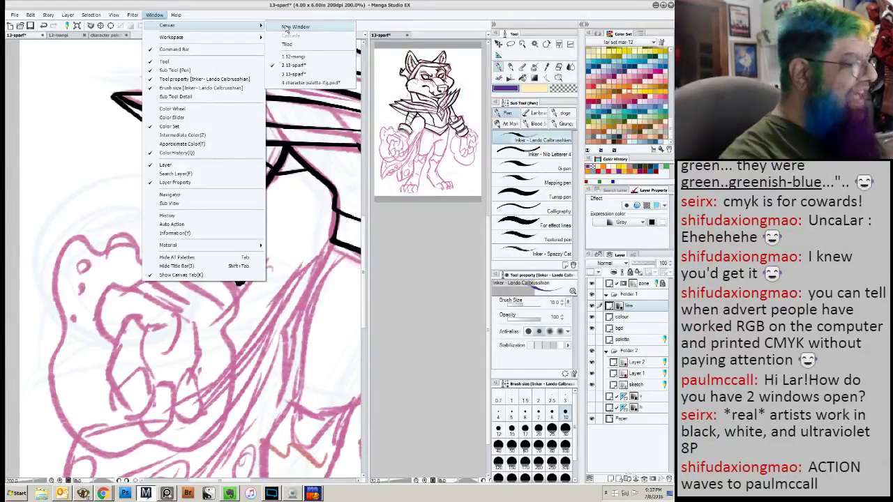
left_click(421, 402)
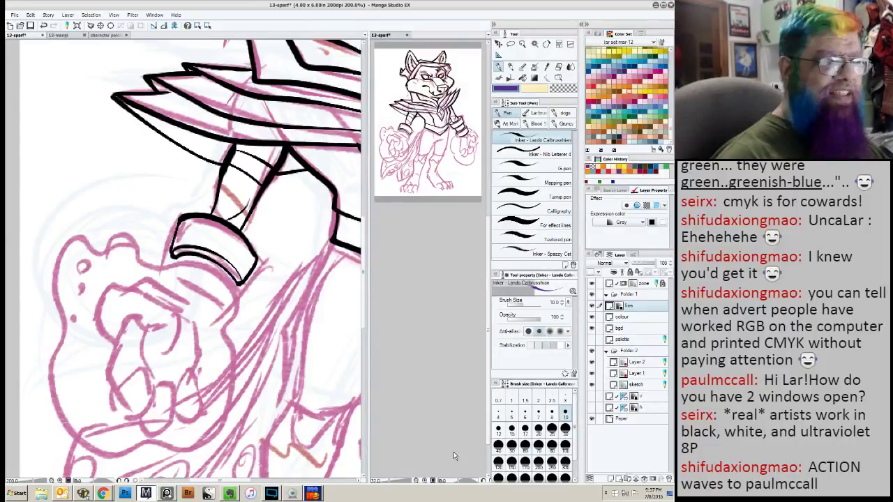
left_click(154, 14)
mouse_move(167, 26)
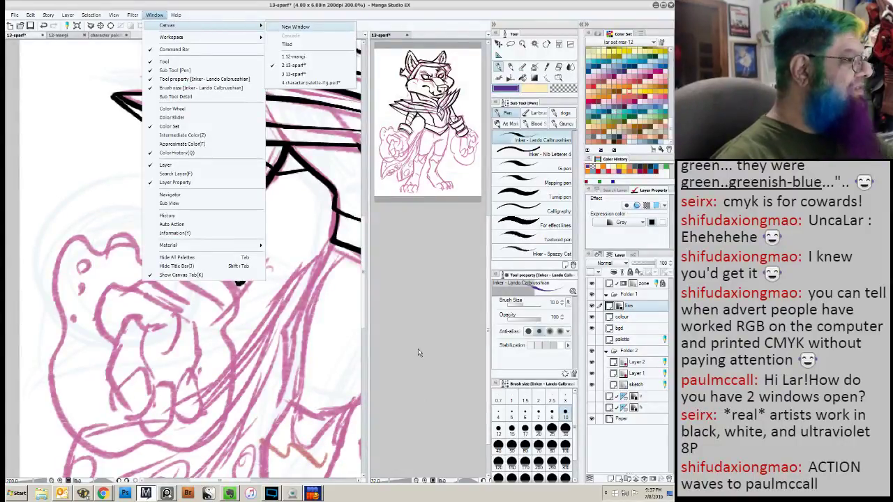
key("Return")
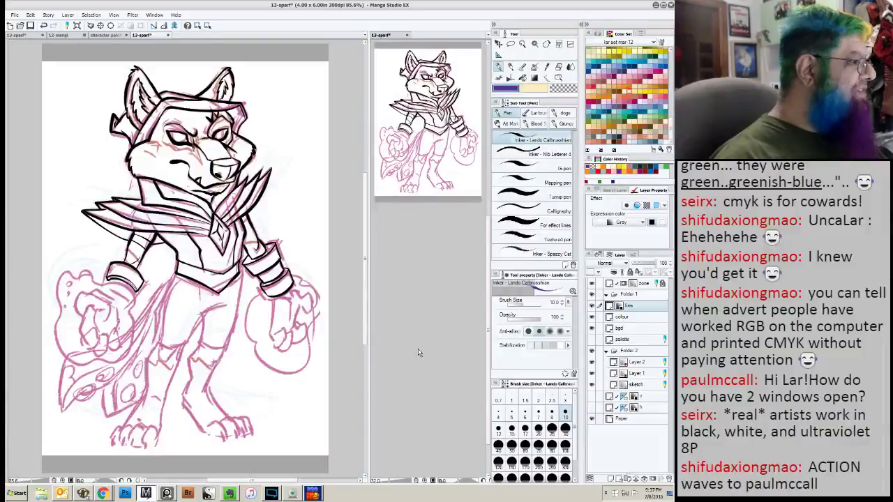
left_click_drag(146, 38, 371, 235)
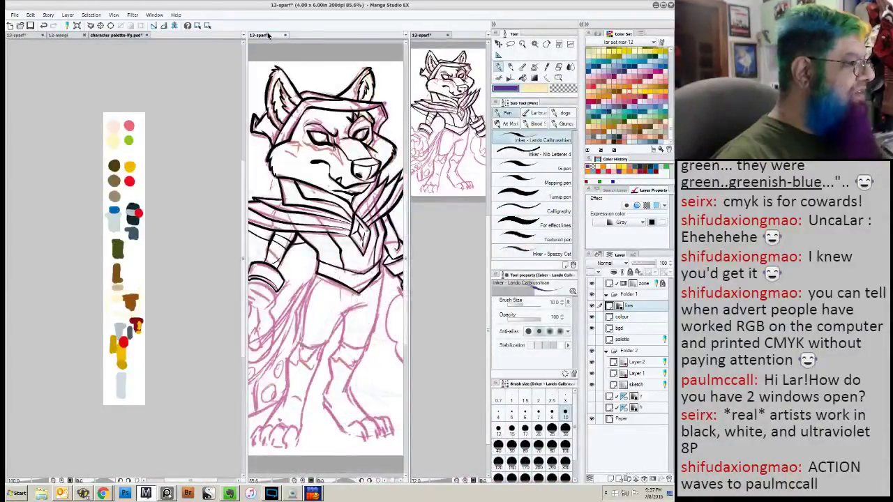
left_click_drag(267, 35, 406, 203)
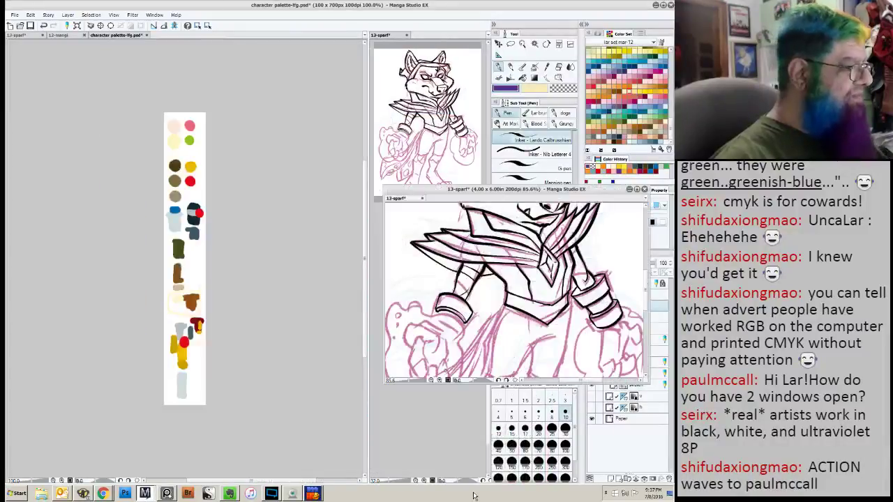
Return the main view to 13-sparf, set the floating window's zoom to 50%, and move that window lower.
left_click(58, 36)
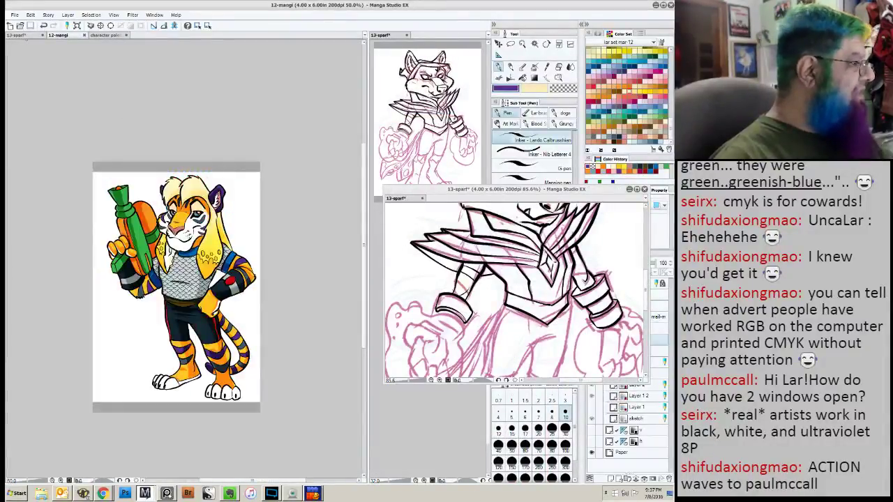
left_click(21, 36)
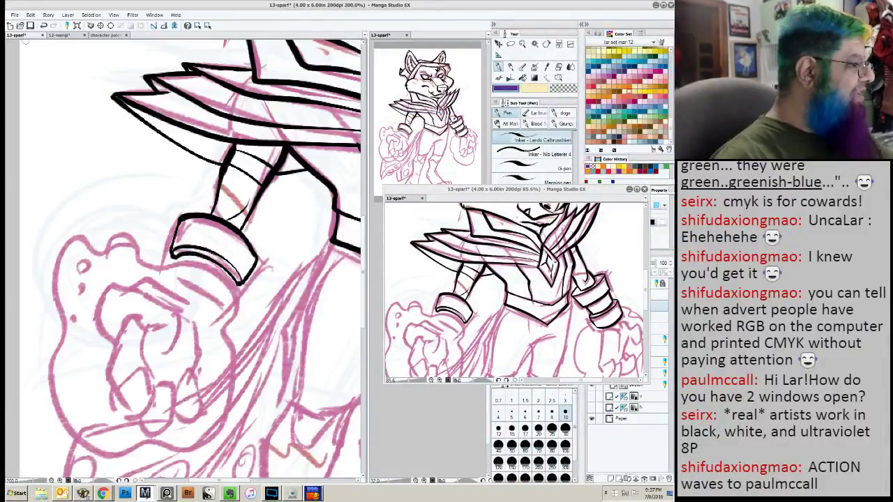
left_click(405, 195)
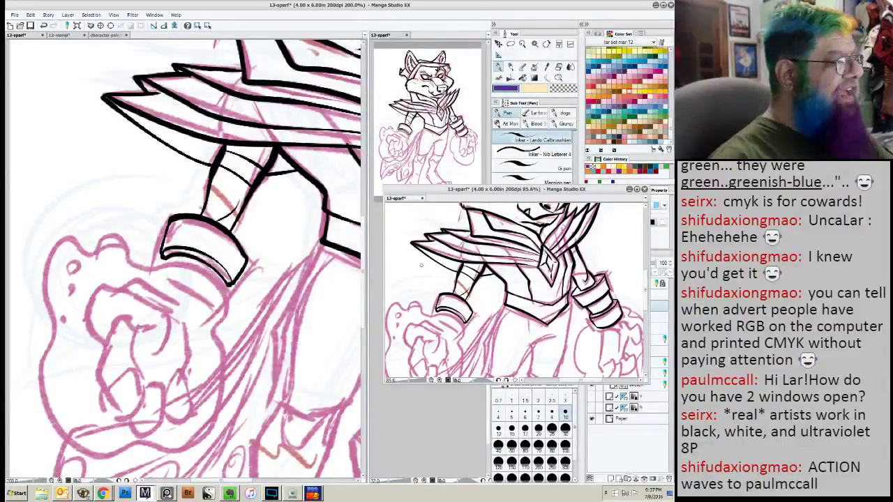
scroll(423, 281, "down", 3)
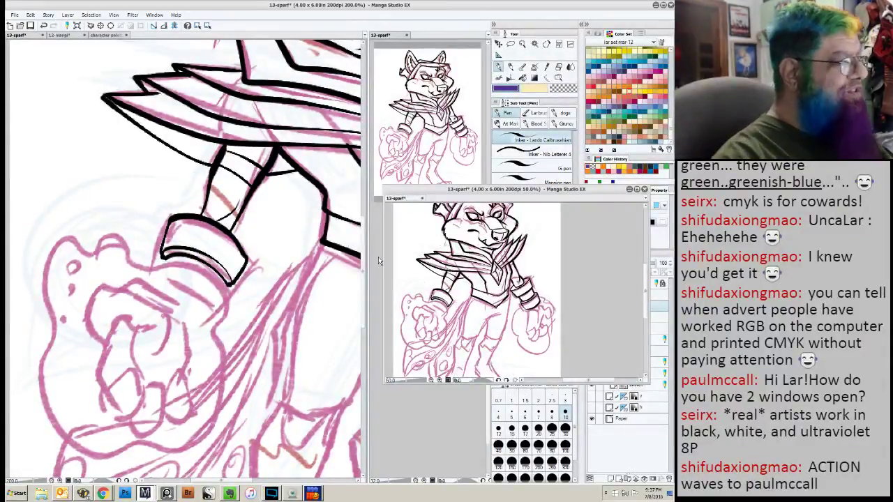
left_click_drag(402, 190, 401, 268)
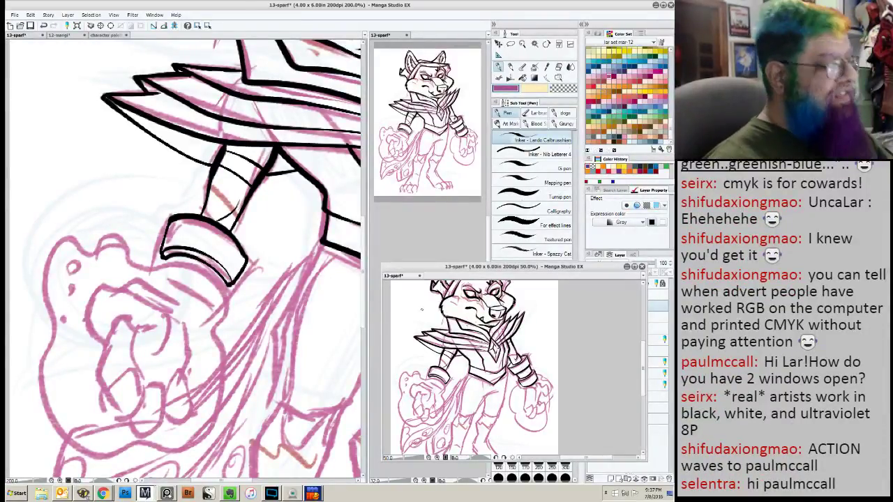
Try the Tone scraping airbrush across the wolf in the floating window, undo the strokes, and close that window.
left_click(535, 67)
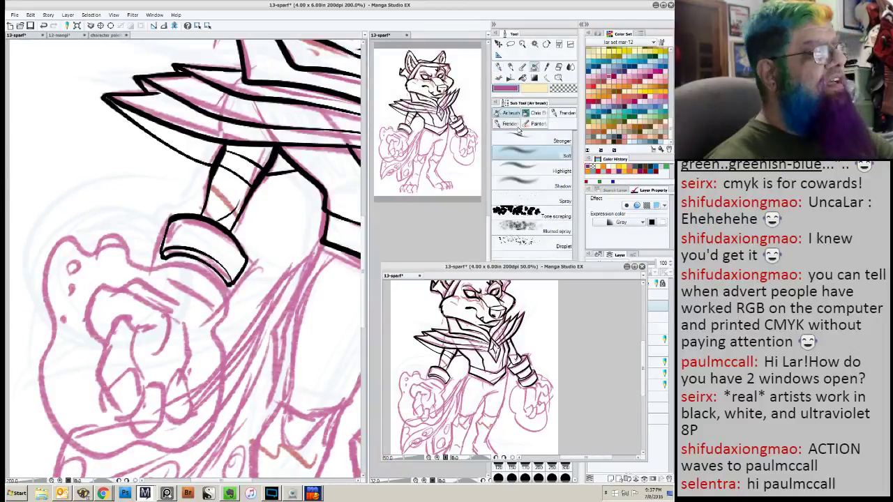
left_click(516, 211)
mouse_move(396, 310)
left_mouse_down()
mouse_move(551, 422)
mouse_move(417, 351)
mouse_move(497, 441)
left_mouse_up()
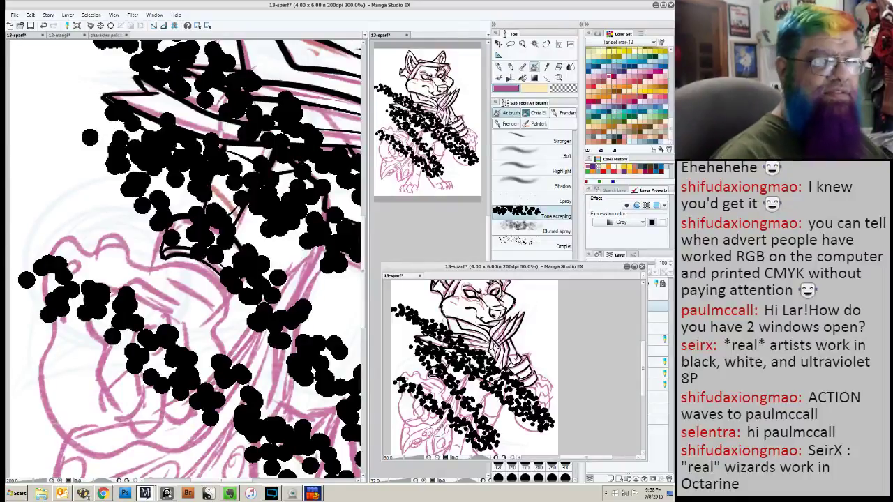
key("ctrl+z")
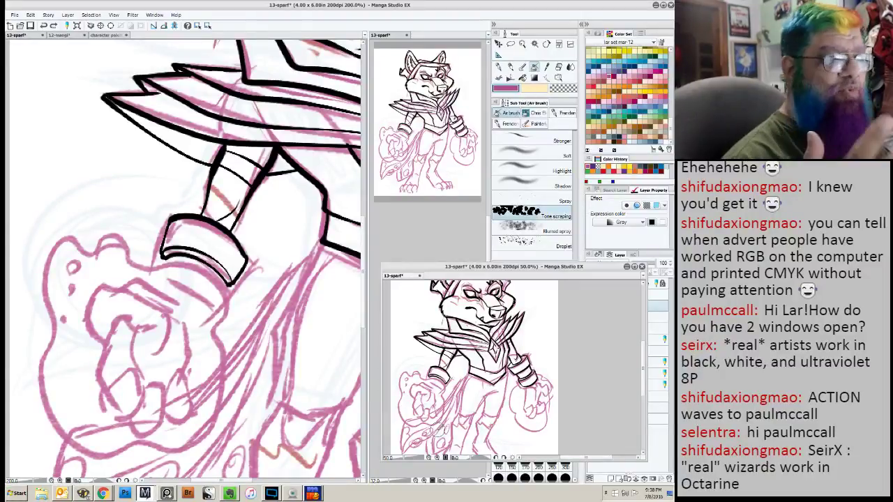
left_click(642, 266)
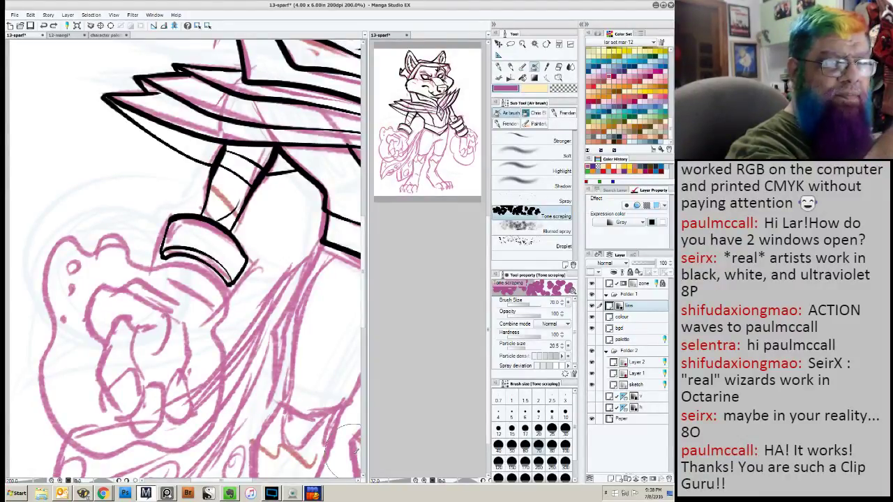
left_click(393, 209)
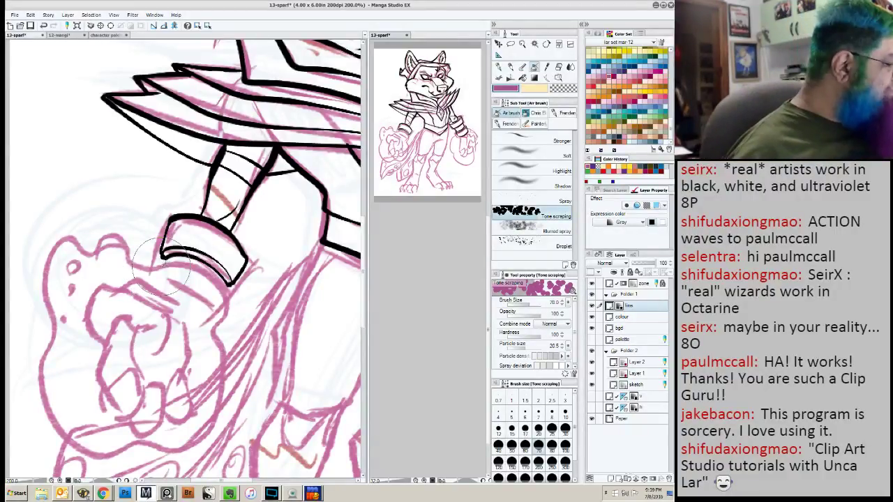
Ink the short wrist lines on both sides below the near forearm's cuff with the Inker - Lando Calbrusshian pen.
left_click(499, 68)
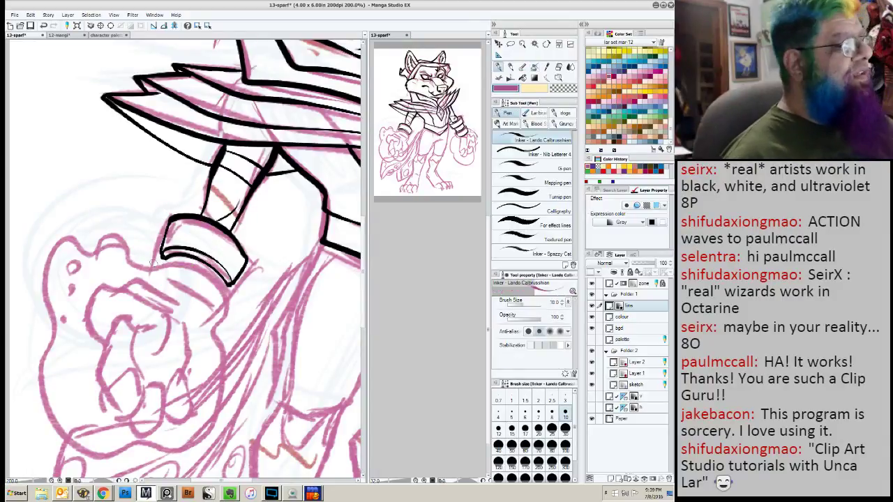
left_click_drag(165, 257, 159, 273)
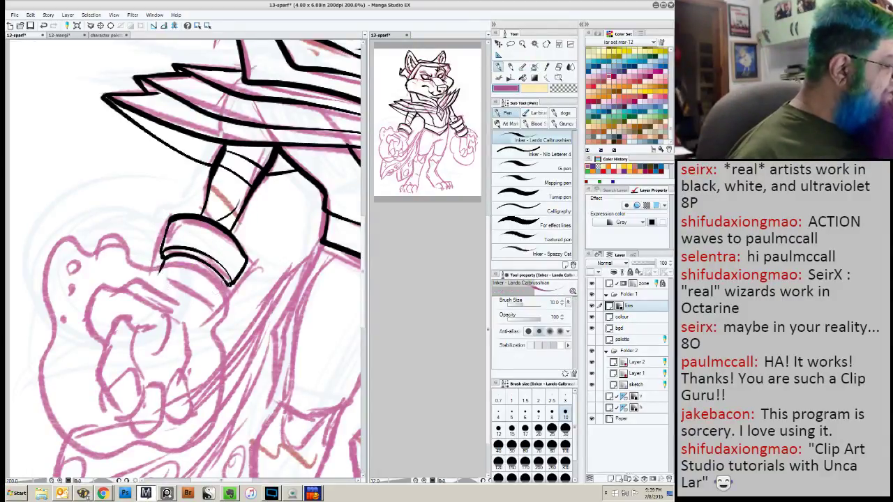
left_click_drag(229, 283, 214, 298)
Add a new layer above the line layer and ink the wavy blob outline around the far fist on it.
left_click_drag(102, 270, 91, 247)
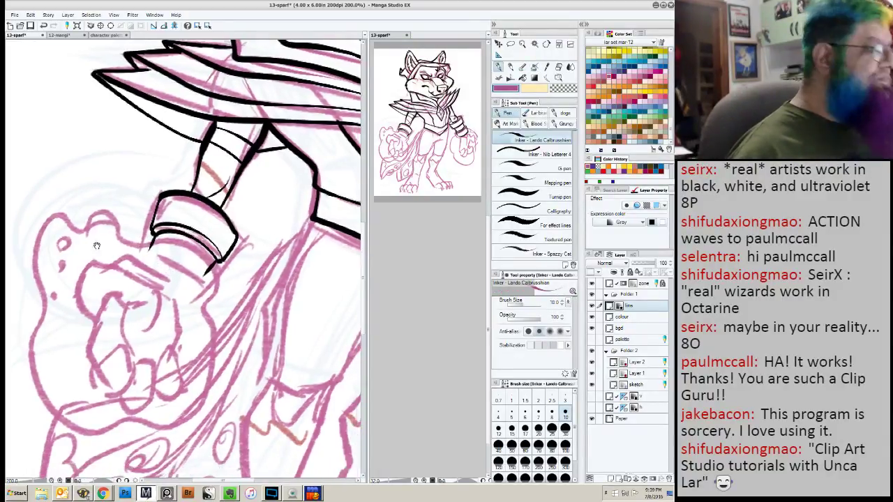
left_click_drag(189, 267, 83, 240)
mouse_move(211, 234)
left_mouse_down()
mouse_move(120, 223)
mouse_move(13, 265)
left_mouse_up()
mouse_move(206, 271)
left_mouse_down()
mouse_move(251, 275)
mouse_move(275, 249)
left_mouse_up()
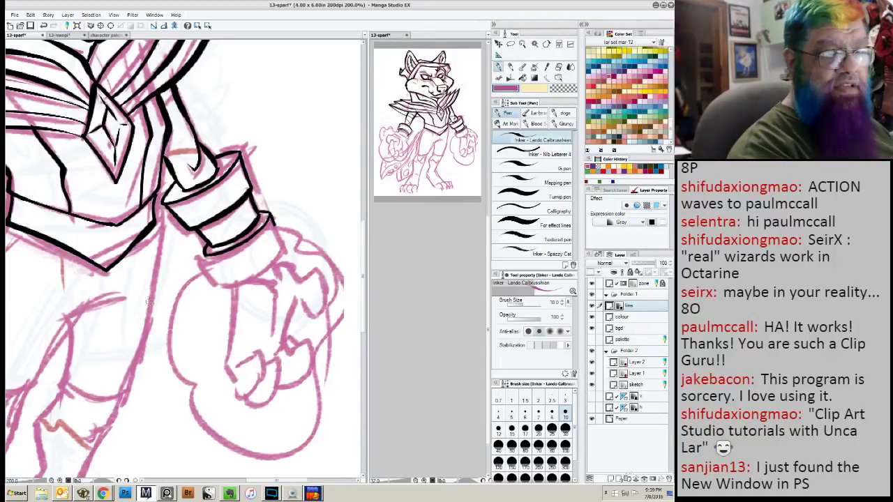
key("ctrl+shift+n")
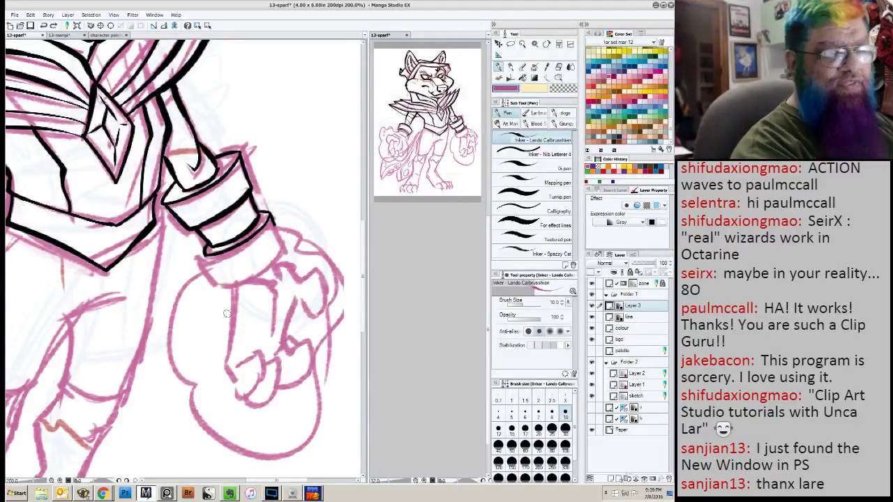
left_click_drag(164, 305, 156, 276)
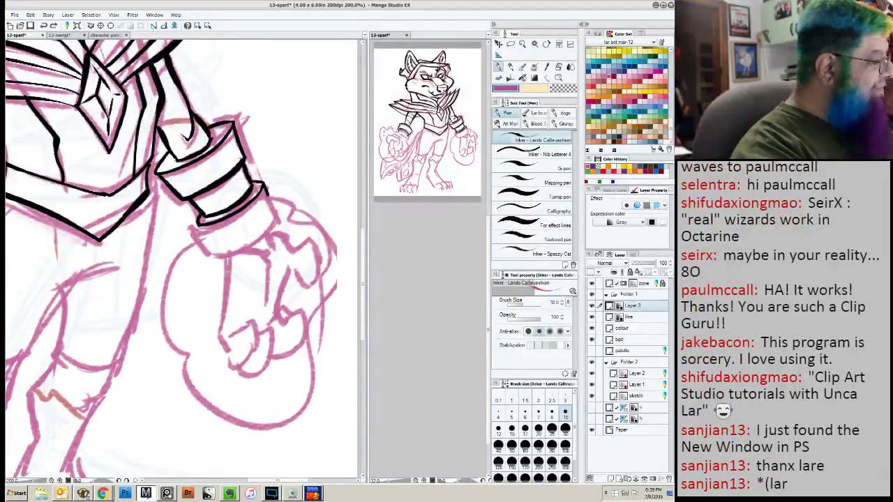
mouse_move(190, 236)
left_mouse_down()
mouse_move(215, 240)
mouse_move(286, 195)
mouse_move(346, 250)
mouse_move(350, 268)
mouse_move(319, 329)
mouse_move(324, 374)
mouse_move(307, 404)
mouse_move(222, 406)
mouse_move(189, 376)
mouse_move(182, 333)
mouse_move(154, 275)
mouse_move(186, 237)
mouse_move(210, 239)
left_mouse_up()
mouse_move(70, 293)
left_mouse_down()
mouse_move(117, 259)
mouse_move(78, 296)
mouse_move(117, 252)
left_mouse_up()
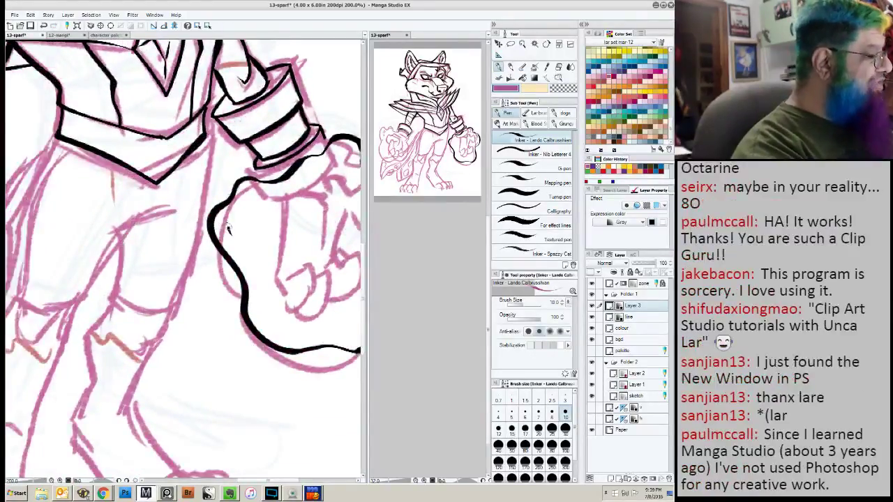
Ink small oval bubbles inside the far fist's blob and along its lower and outer edges.
mouse_move(228, 228)
left_mouse_down()
mouse_move(248, 209)
mouse_move(244, 201)
left_mouse_up()
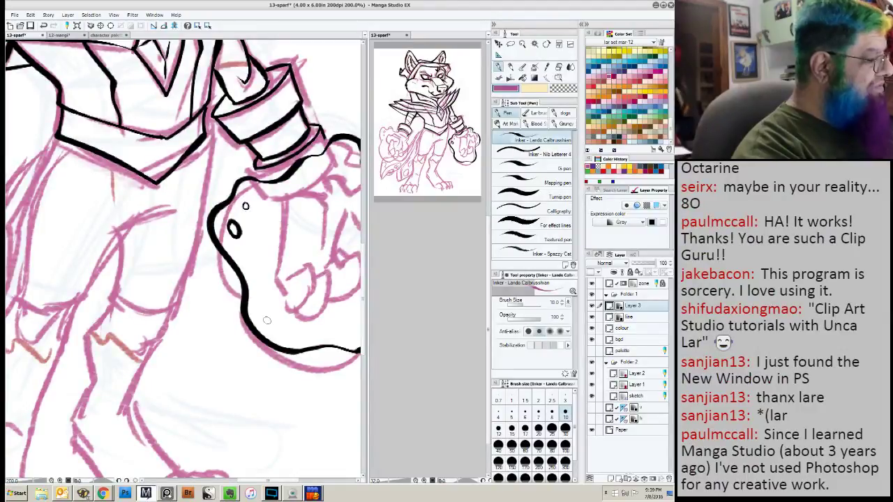
mouse_move(268, 313)
left_mouse_down()
mouse_move(88, 247)
mouse_move(95, 247)
left_mouse_up()
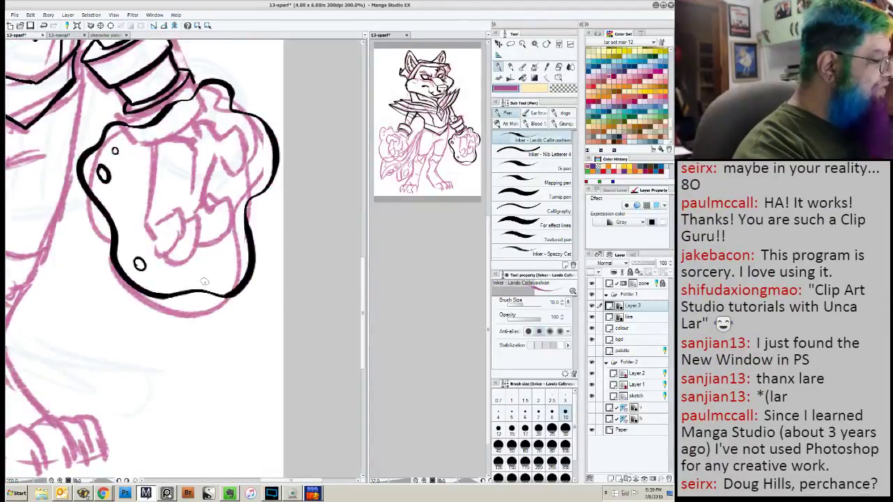
mouse_move(204, 282)
left_mouse_down()
mouse_move(182, 303)
mouse_move(200, 307)
mouse_move(185, 299)
left_mouse_up()
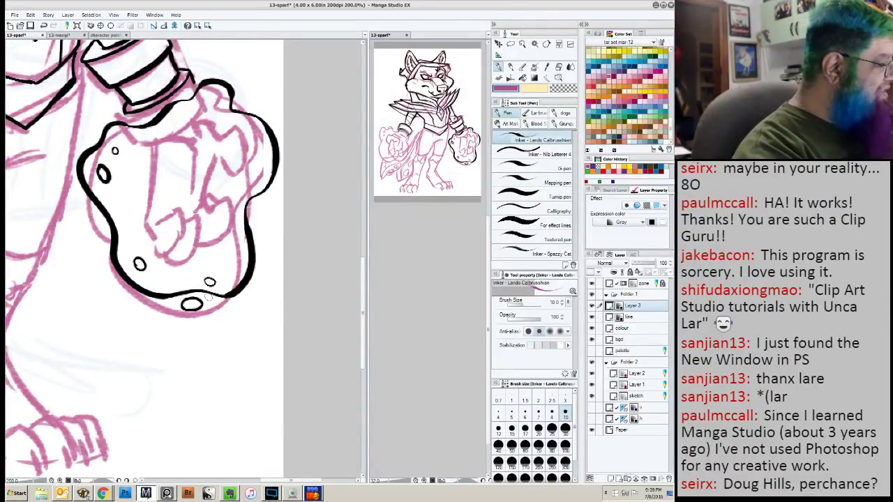
mouse_move(256, 203)
left_mouse_down()
mouse_move(252, 217)
mouse_move(260, 205)
left_mouse_up()
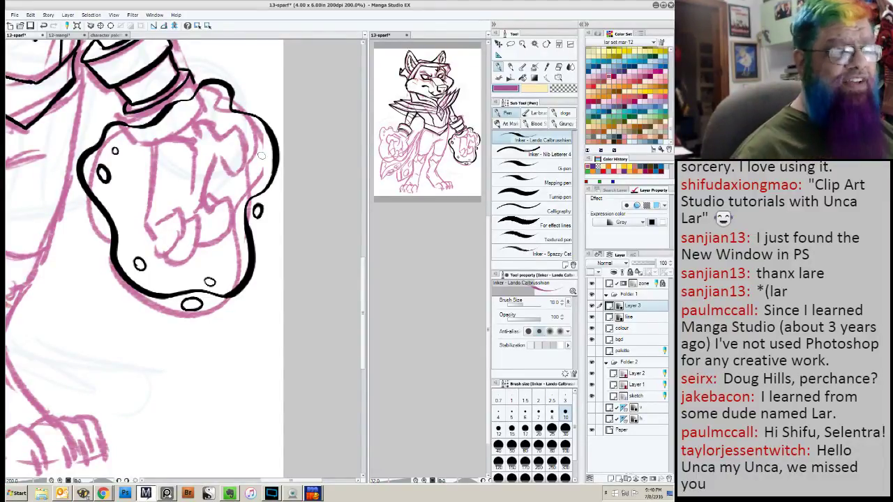
Ink the wavy blob outline around the near fist and touch up the notch between its upper bumps.
mouse_move(95, 288)
left_mouse_down()
mouse_move(145, 231)
mouse_move(135, 287)
mouse_move(165, 323)
mouse_move(226, 300)
left_mouse_up()
left_click_drag(66, 266, 243, 313)
mouse_move(138, 141)
left_mouse_down()
mouse_move(171, 128)
mouse_move(179, 146)
mouse_move(226, 152)
mouse_move(265, 187)
mouse_move(273, 261)
mouse_move(239, 327)
mouse_move(147, 345)
mouse_move(109, 326)
mouse_move(86, 223)
mouse_move(99, 188)
mouse_move(92, 156)
mouse_move(108, 131)
mouse_move(143, 137)
left_mouse_up()
key("c")
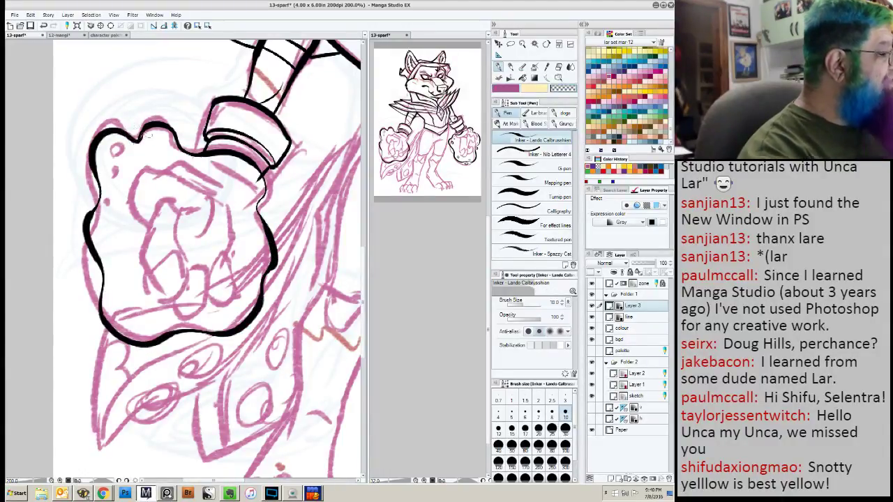
key("c")
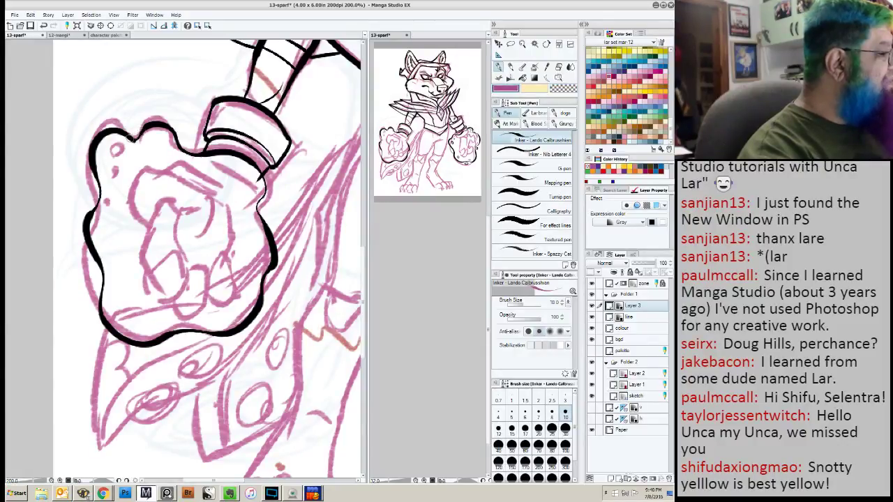
Ink small round bubbles along the inner edges of the near fist's blob on both sides.
left_click_drag(132, 139, 112, 173)
left_click_drag(100, 237, 113, 259)
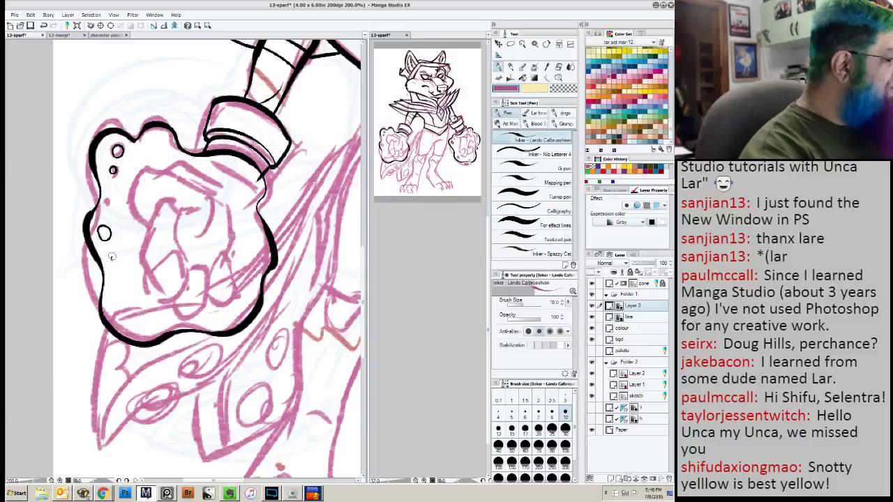
left_click_drag(246, 239, 248, 241)
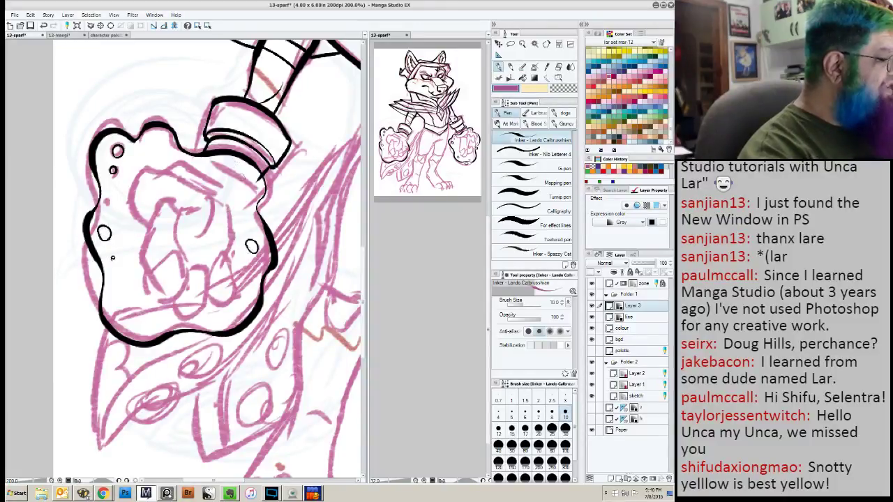
Add a small bubble beside the near fist's wristband, and ink the clenched fist's thumb, knuckles and claws on the line layer.
left_click_drag(240, 171, 241, 174)
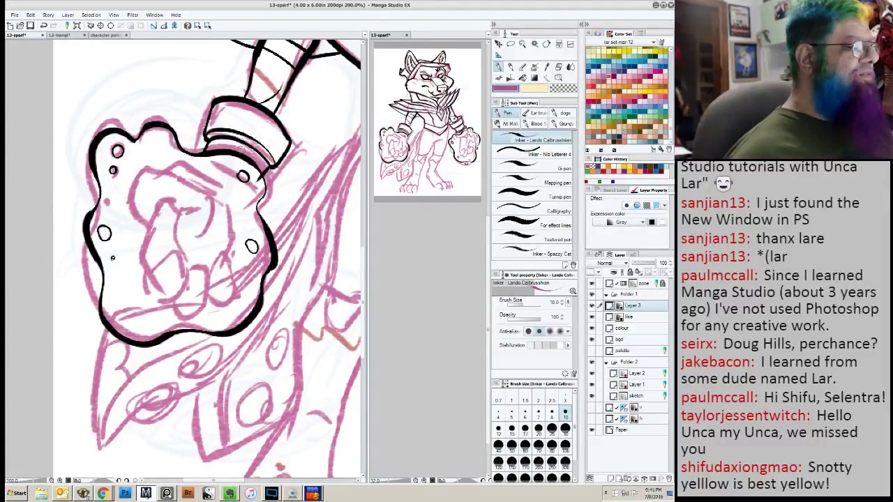
left_click(628, 317)
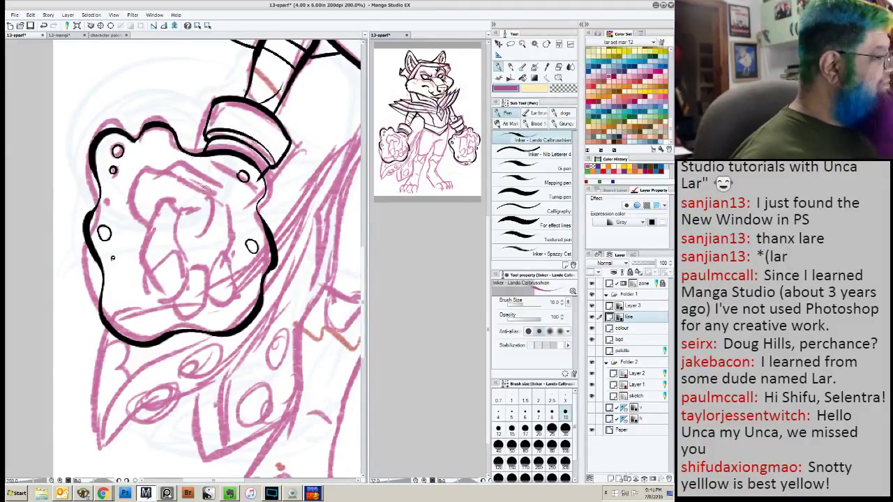
mouse_move(208, 184)
left_mouse_down()
mouse_move(149, 164)
mouse_move(129, 197)
mouse_move(145, 224)
mouse_move(166, 199)
mouse_move(212, 223)
left_mouse_up()
mouse_move(164, 202)
left_mouse_down()
mouse_move(143, 265)
mouse_move(163, 295)
mouse_move(181, 282)
mouse_move(178, 245)
mouse_move(154, 263)
mouse_move(165, 294)
mouse_move(187, 312)
mouse_move(206, 279)
mouse_move(199, 253)
mouse_move(183, 271)
left_mouse_up()
mouse_move(206, 306)
left_mouse_down()
mouse_move(231, 288)
mouse_move(228, 267)
mouse_move(203, 276)
left_mouse_up()
left_click_drag(215, 196, 223, 250)
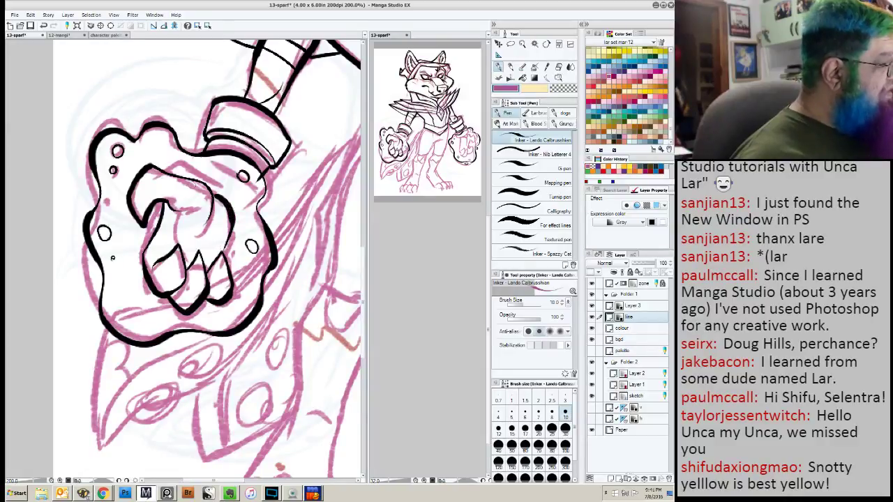
Ink the jagged fur tufts on both forearms just above the wristbands.
mouse_move(197, 182)
left_mouse_down()
mouse_move(176, 192)
mouse_move(164, 249)
mouse_move(70, 275)
mouse_move(71, 202)
mouse_move(54, 361)
left_mouse_up()
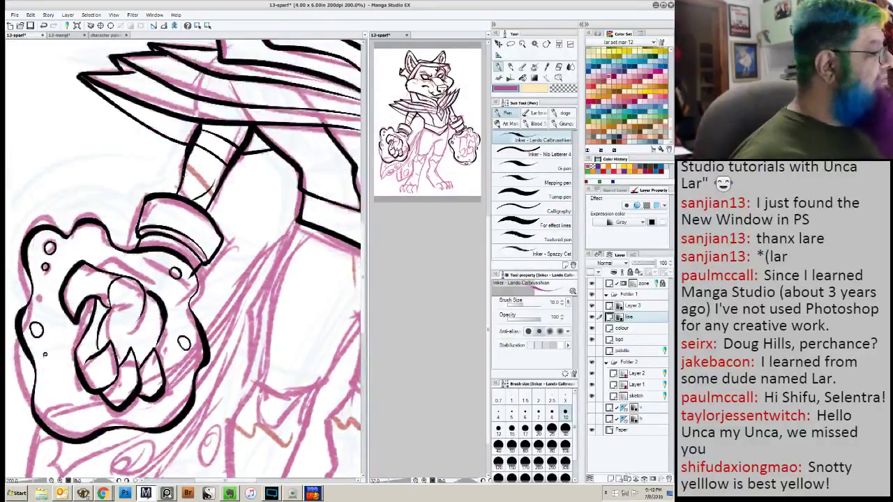
left_click_drag(194, 188, 211, 198)
mouse_move(169, 256)
left_mouse_down()
mouse_move(95, 207)
mouse_move(94, 232)
left_mouse_up()
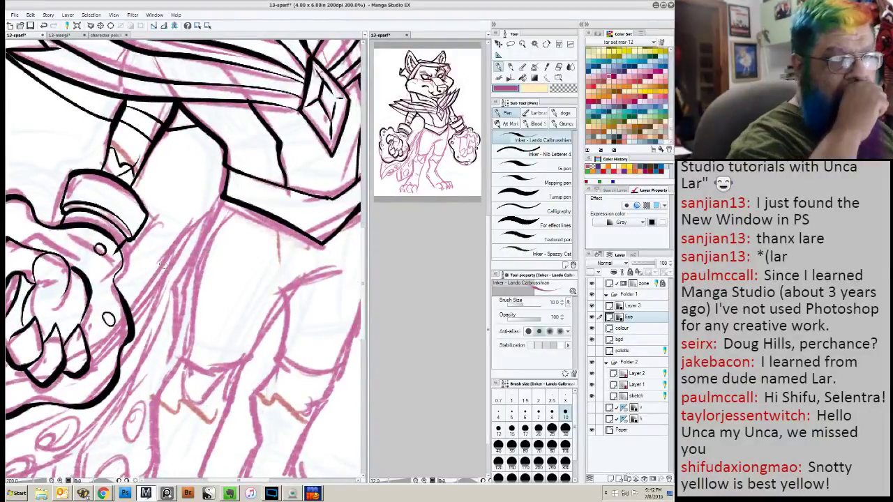
mouse_move(240, 276)
left_mouse_down()
mouse_move(198, 259)
mouse_move(92, 245)
mouse_move(73, 331)
left_mouse_up()
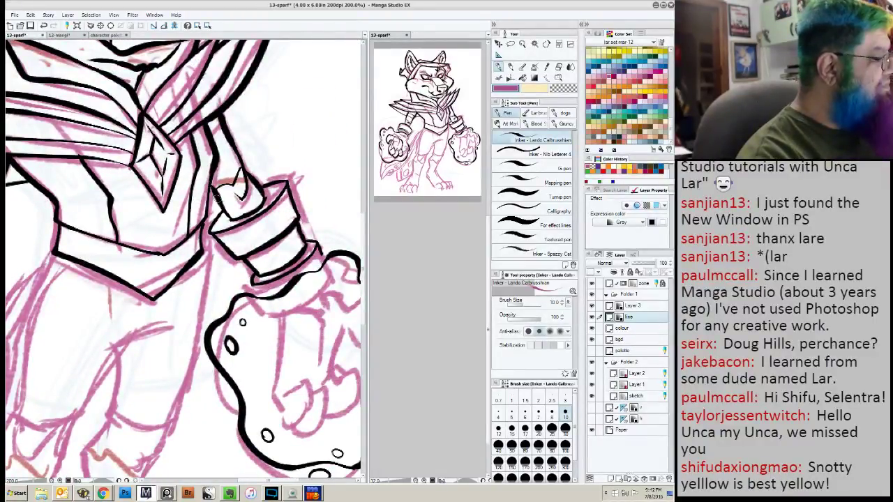
Ink the tapered fold lines across the hips below the pointed belt.
left_click_drag(65, 277, 146, 175)
left_click_drag(100, 246, 142, 176)
left_click_drag(304, 152, 228, 183)
left_click_drag(309, 128, 237, 139)
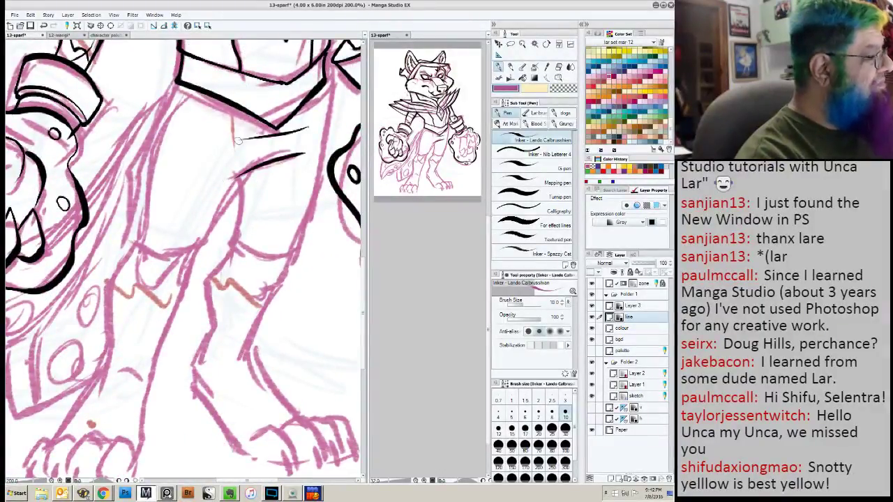
left_click_drag(293, 135, 248, 143)
Ink the leg on the far fist's side from hip to toes, including the curved band line at its knee.
mouse_move(327, 68)
left_mouse_down()
mouse_move(321, 139)
mouse_move(309, 203)
mouse_move(246, 359)
left_mouse_up()
mouse_move(241, 172)
left_mouse_down()
mouse_move(230, 264)
mouse_move(210, 299)
mouse_move(202, 357)
mouse_move(211, 396)
mouse_move(187, 256)
left_mouse_up()
mouse_move(154, 211)
left_mouse_down()
mouse_move(173, 264)
mouse_move(206, 303)
mouse_move(247, 287)
mouse_move(220, 311)
mouse_move(201, 304)
left_mouse_up()
mouse_move(238, 271)
left_mouse_down()
mouse_move(261, 266)
mouse_move(281, 300)
mouse_move(257, 308)
left_mouse_up()
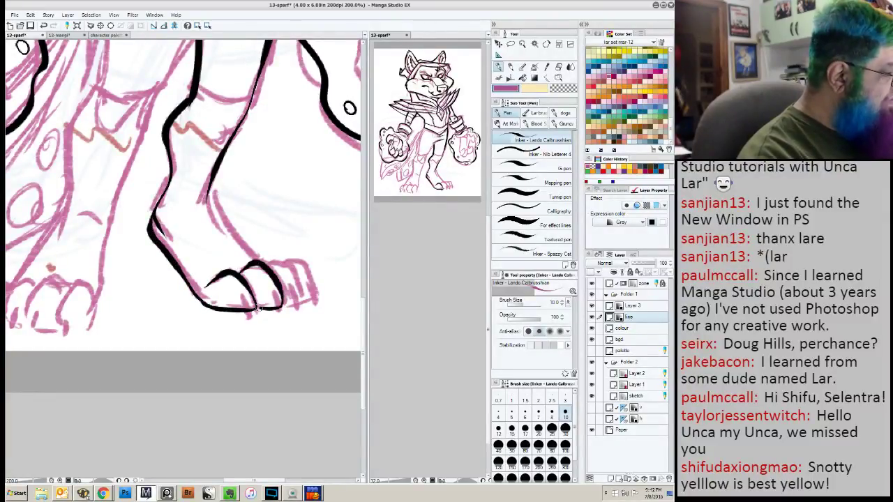
mouse_move(261, 262)
left_mouse_down()
mouse_move(291, 286)
mouse_move(285, 307)
mouse_move(306, 277)
mouse_move(303, 307)
mouse_move(244, 316)
left_mouse_up()
mouse_move(212, 180)
left_mouse_down()
mouse_move(206, 203)
mouse_move(261, 261)
left_mouse_up()
left_click_drag(96, 232, 176, 327)
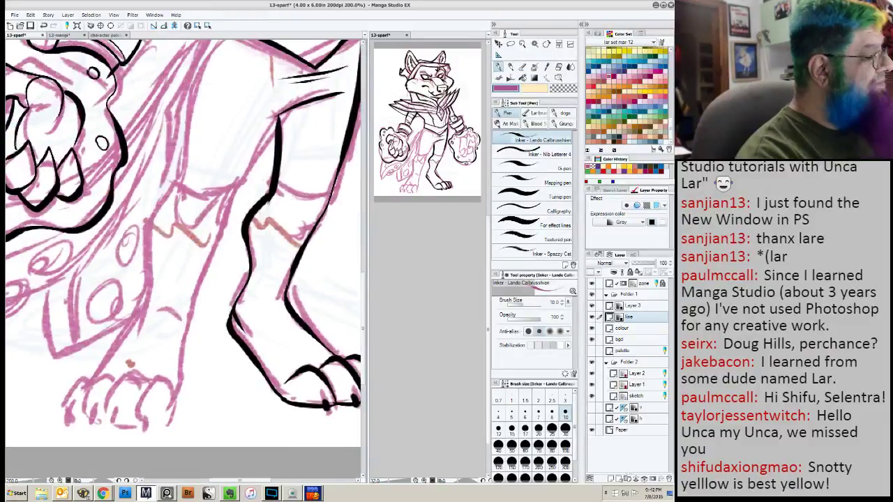
left_click_drag(333, 196, 282, 185)
Ink the inner and outer contours of the leg on the near fist's side, from the hip down to the ankle.
mouse_move(279, 114)
left_mouse_down()
mouse_move(224, 216)
mouse_move(187, 328)
left_mouse_up()
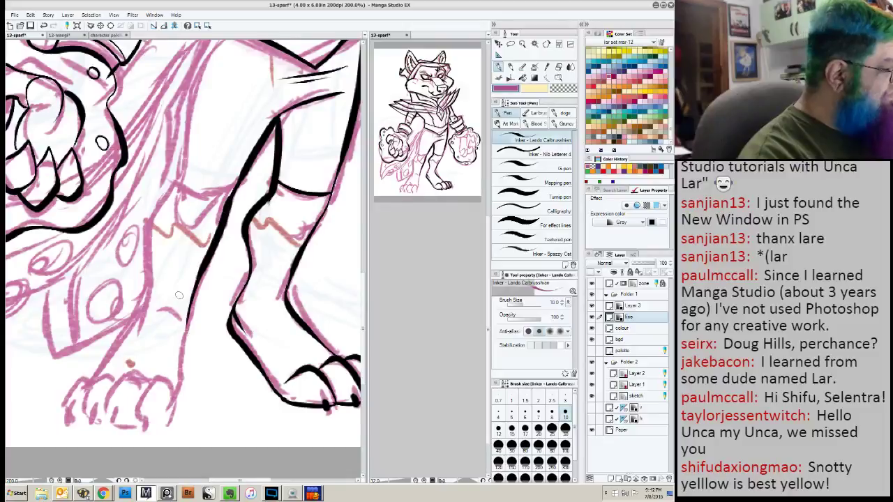
left_click_drag(172, 70, 188, 137)
mouse_move(236, 84)
left_mouse_down()
mouse_move(201, 142)
mouse_move(194, 225)
mouse_move(169, 282)
mouse_move(161, 363)
mouse_move(129, 361)
left_mouse_up()
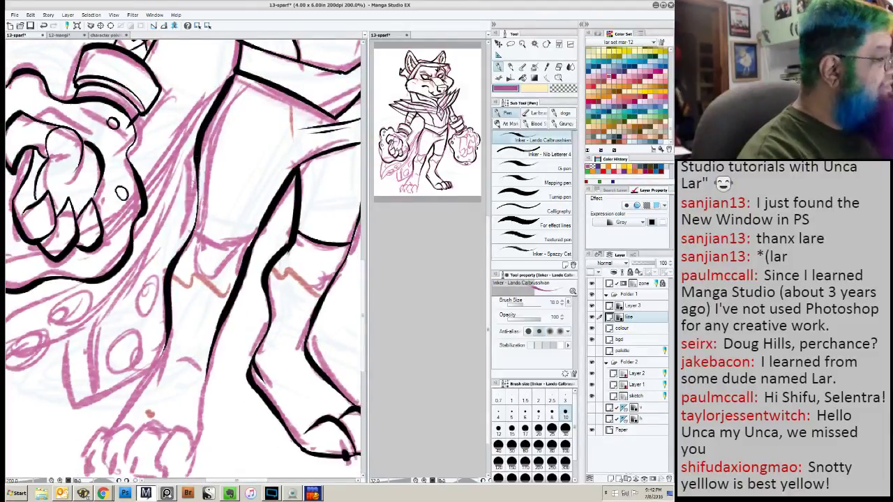
mouse_move(197, 145)
left_mouse_down()
mouse_move(197, 201)
mouse_move(172, 265)
mouse_move(192, 128)
left_mouse_up()
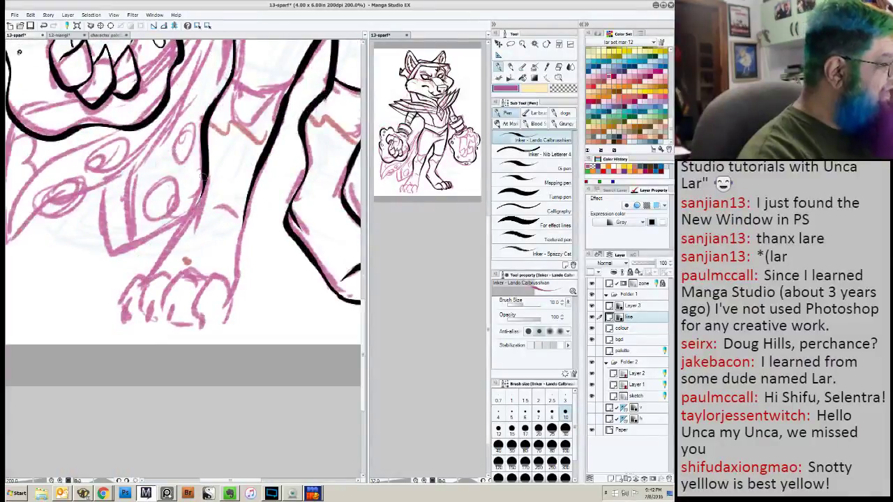
left_click_drag(205, 177, 151, 273)
Finish that leg's inner shin line and ink its four rounded toes with small dark claws.
mouse_move(248, 200)
left_mouse_down()
mouse_move(222, 321)
mouse_move(223, 276)
mouse_move(193, 305)
mouse_move(221, 320)
mouse_move(199, 319)
left_mouse_up()
mouse_move(200, 282)
left_mouse_down()
mouse_move(166, 294)
mouse_move(187, 320)
left_mouse_up()
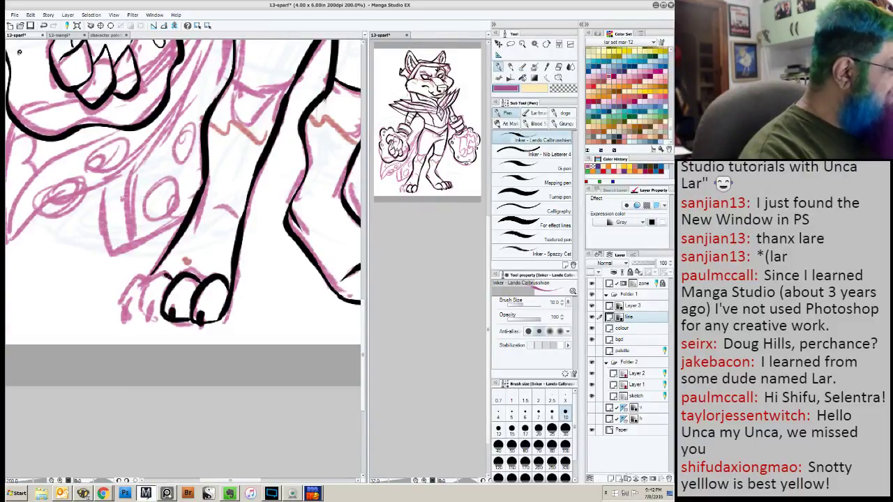
mouse_move(166, 276)
left_mouse_down()
mouse_move(139, 306)
mouse_move(161, 317)
mouse_move(148, 320)
left_mouse_up()
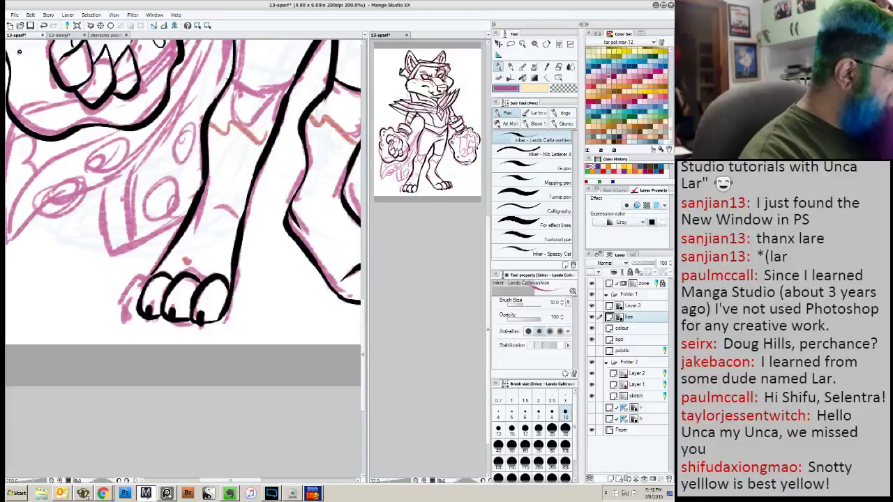
mouse_move(151, 276)
left_mouse_down()
mouse_move(127, 290)
mouse_move(133, 315)
left_mouse_up()
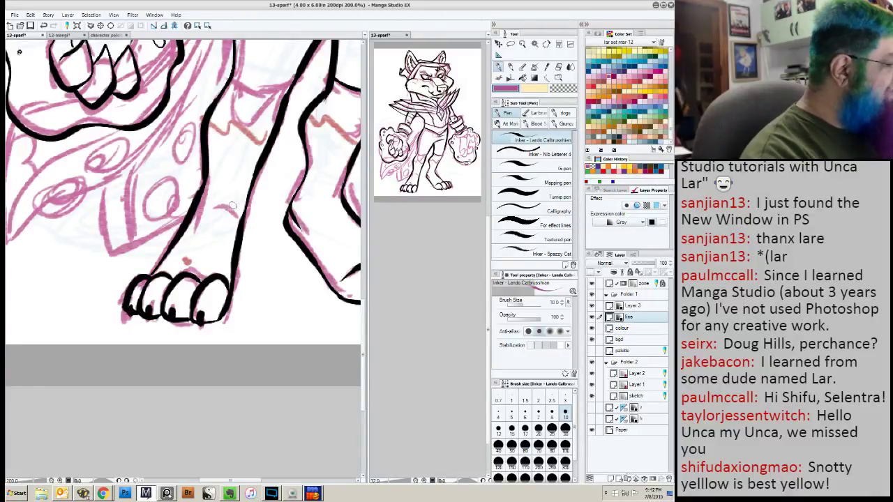
Ink the remaining knee band line, the jagged fur edges and short creases below both knees, and the ankle crease.
left_click_drag(233, 205, 157, 310)
left_click_drag(222, 183, 158, 171)
mouse_move(192, 239)
left_mouse_down()
mouse_move(164, 248)
mouse_move(136, 230)
left_mouse_up()
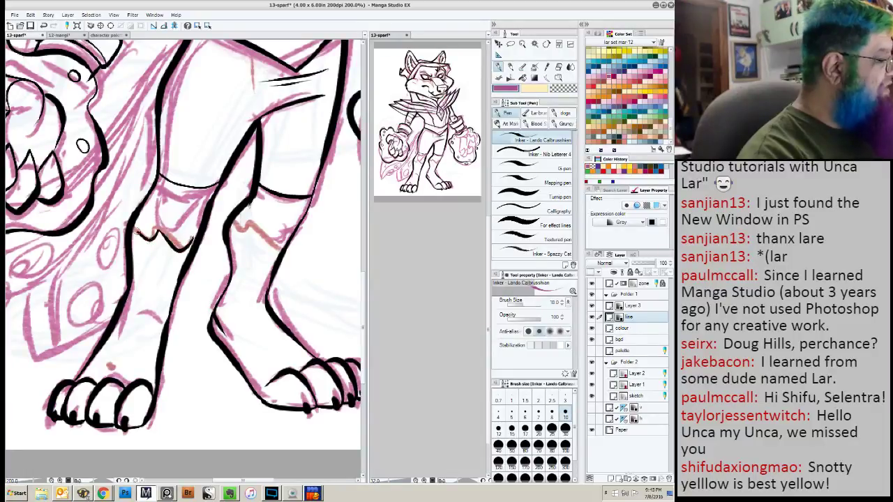
left_click_drag(248, 222, 286, 244)
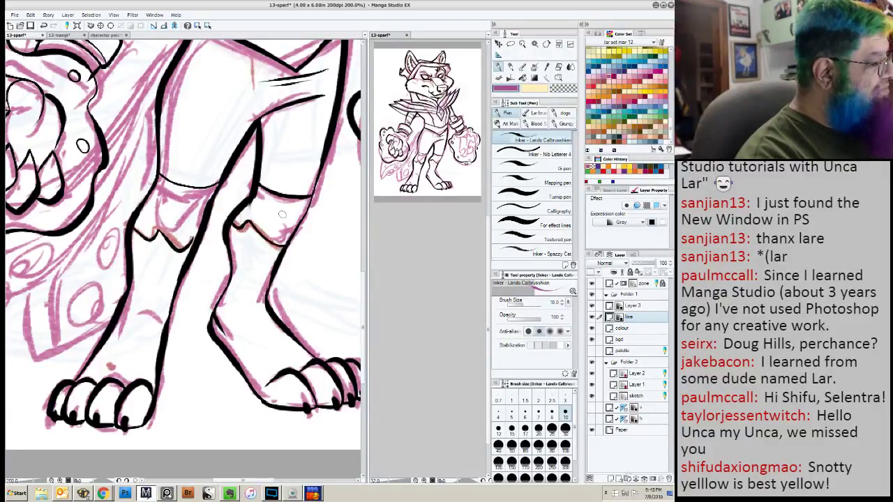
left_click_drag(196, 202, 179, 229)
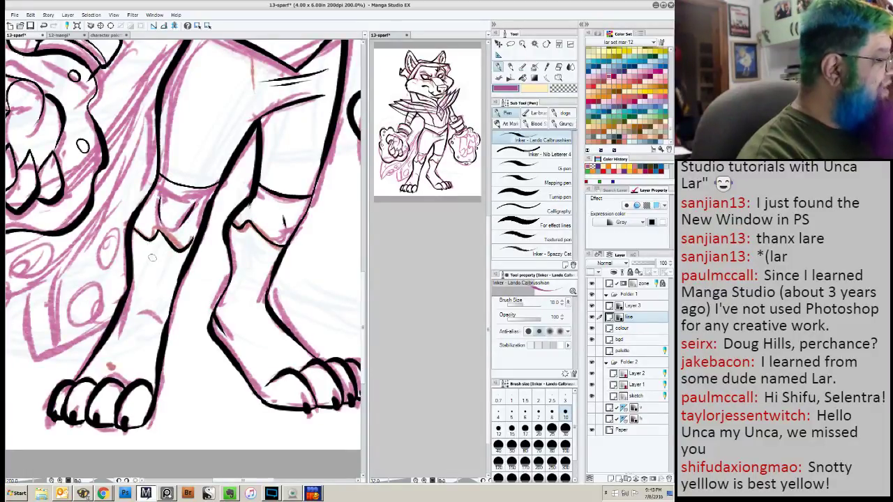
left_click_drag(151, 315, 132, 312)
Rotate the canvas and ink the long edge lines of the hanging cloth from the waist down behind the near fist's blob.
left_click_drag(201, 280, 212, 281)
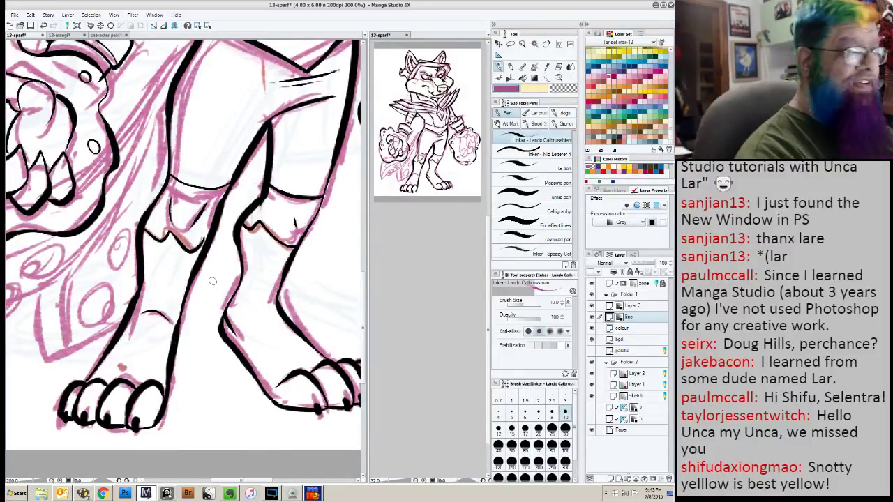
mouse_move(107, 228)
left_mouse_down()
mouse_move(119, 250)
mouse_move(224, 297)
mouse_move(205, 295)
left_mouse_up()
key("r")
mouse_move(66, 261)
left_mouse_down()
mouse_move(97, 339)
mouse_move(87, 354)
left_mouse_up()
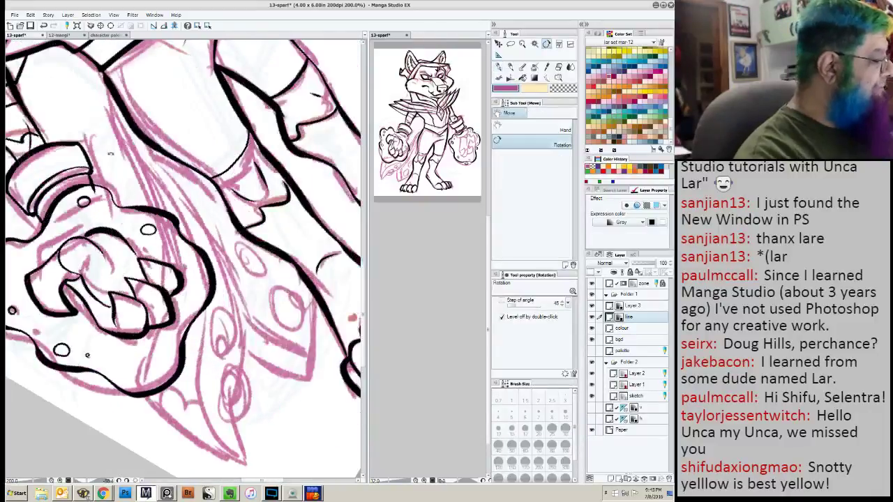
left_click_drag(103, 87, 163, 216)
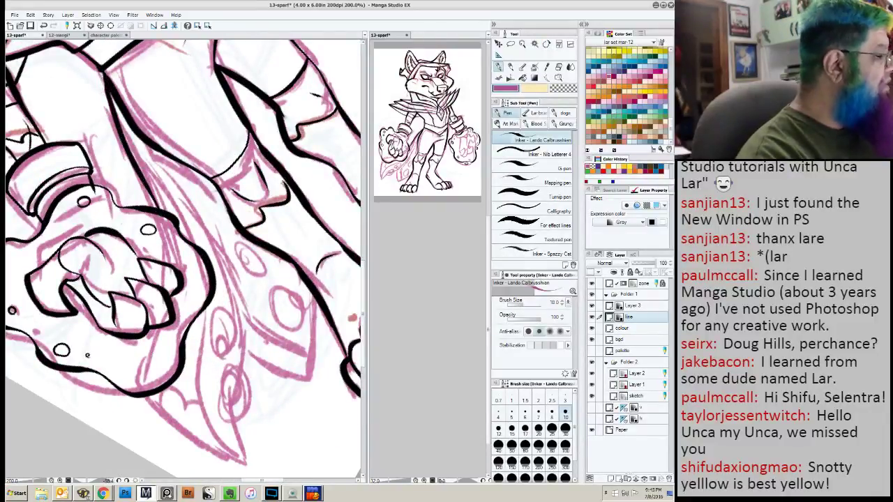
left_click_drag(115, 101, 205, 261)
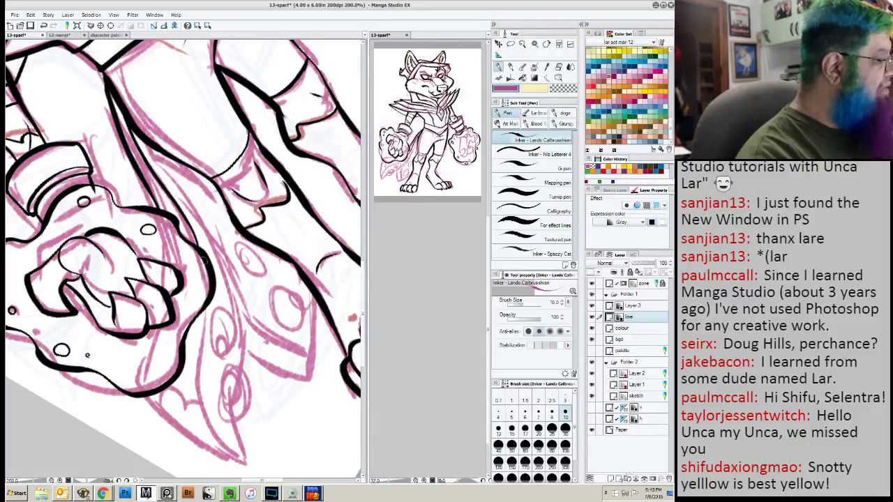
Ink the pointed lower end of the hanging cloth below the near fist's blob, with its notched edge and oval hole.
mouse_move(203, 306)
left_mouse_down()
mouse_move(199, 379)
mouse_move(245, 460)
left_mouse_up()
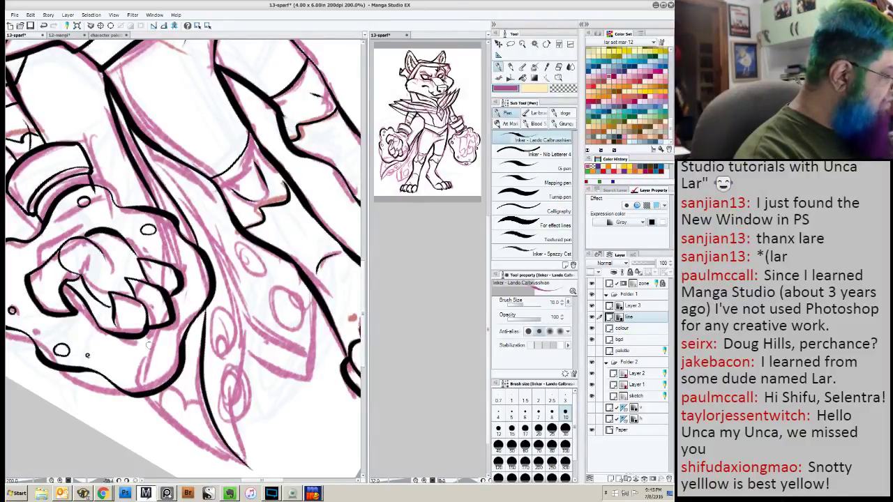
mouse_move(147, 395)
left_mouse_down()
mouse_move(244, 466)
mouse_move(238, 418)
mouse_move(245, 374)
left_mouse_up()
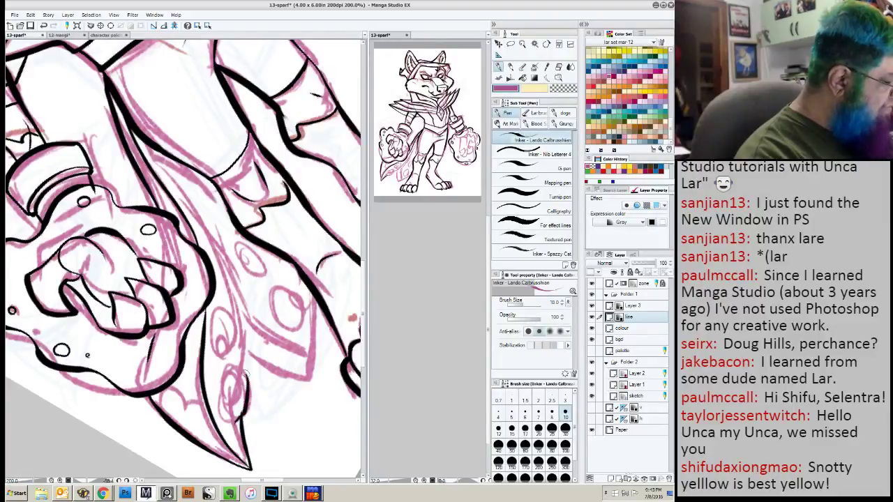
left_click_drag(225, 307, 232, 347)
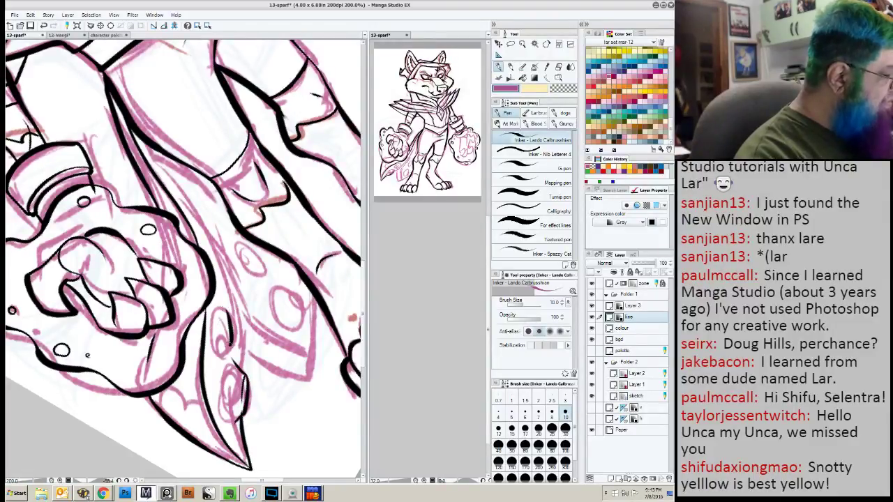
left_click_drag(226, 306, 231, 348)
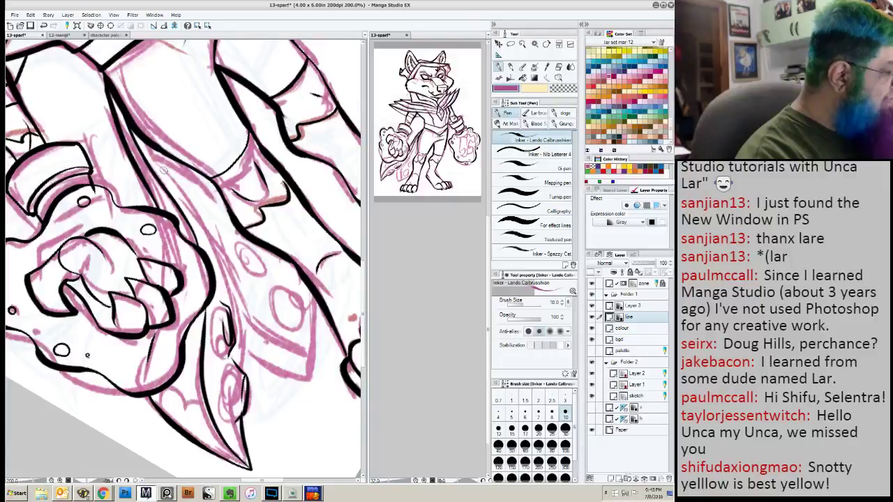
Ink the long dividing edge and fold line between the two cloth panels, and the lower hem of the panel beside the leg.
mouse_move(148, 144)
left_mouse_down()
mouse_move(195, 209)
mouse_move(233, 288)
mouse_move(242, 368)
left_mouse_up()
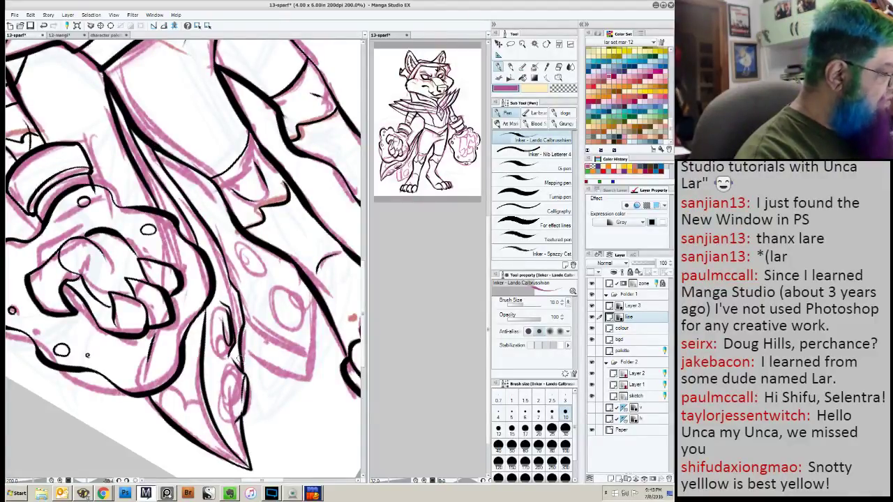
mouse_move(160, 152)
left_mouse_down()
mouse_move(222, 241)
mouse_move(228, 266)
left_mouse_up()
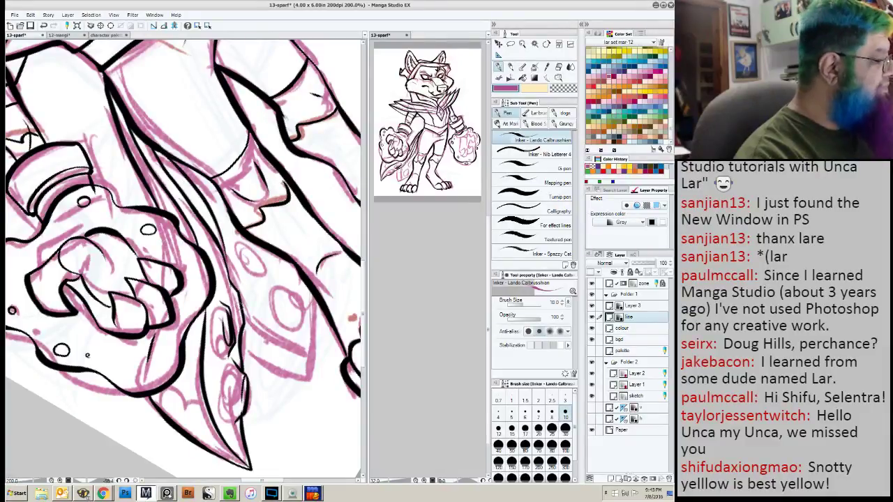
left_click_drag(238, 307, 306, 374)
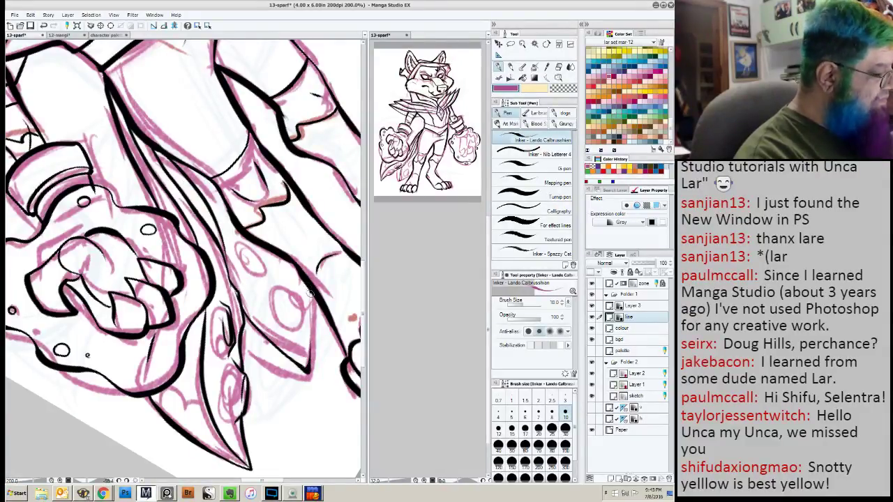